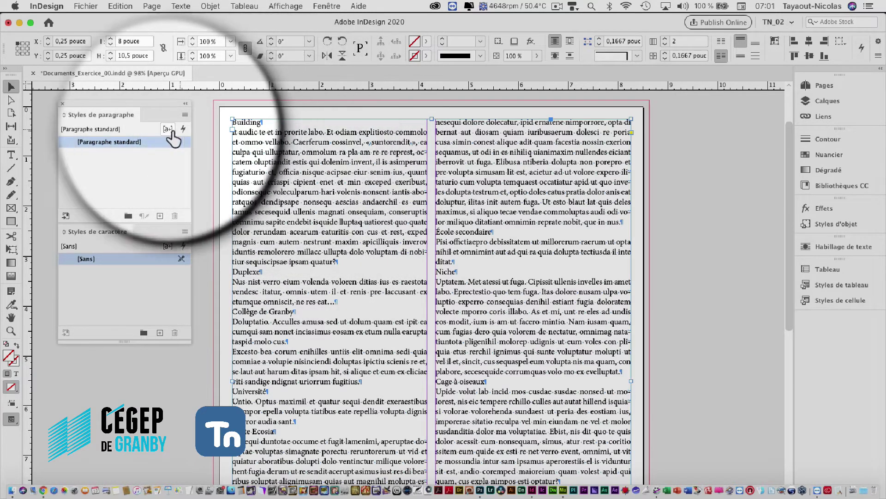
pyautogui.click(11, 155)
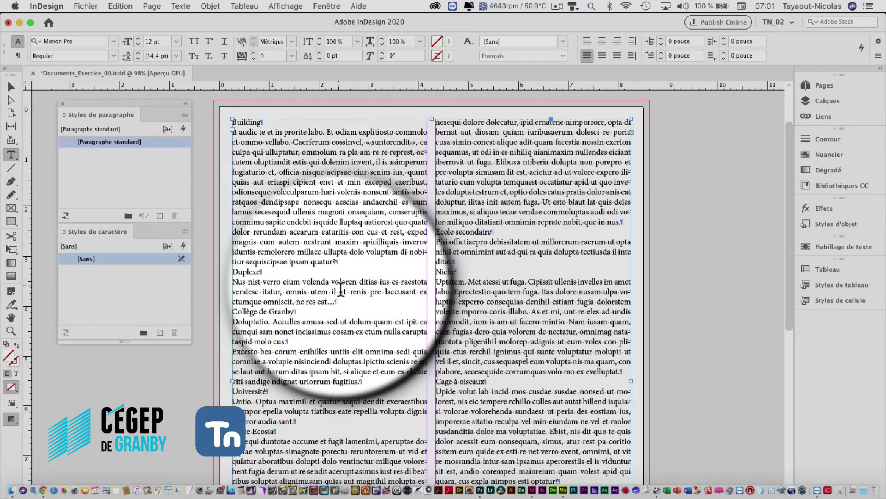
pyautogui.click(11, 86)
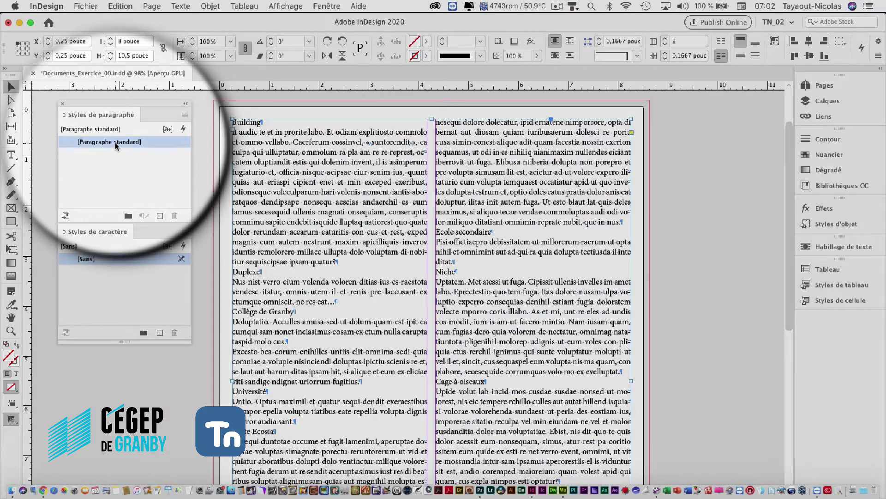
# Edit the [Paragraphe standard] style to use the Myriad Pro font family with 14 pt leading.
pyautogui.doubleClick(72, 145)
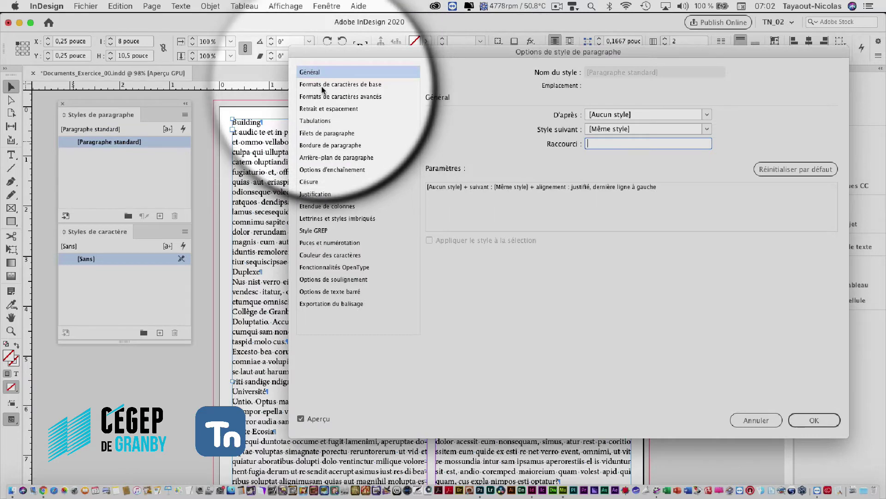
pyautogui.click(322, 85)
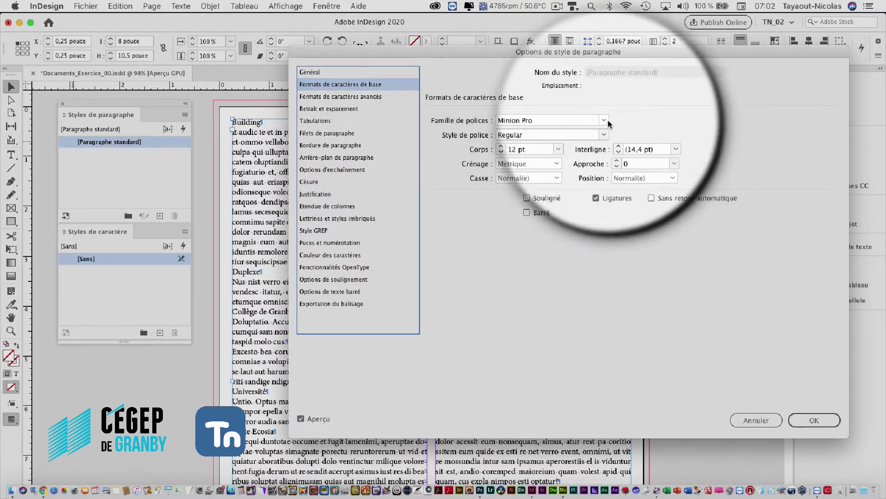
pyautogui.click(544, 120)
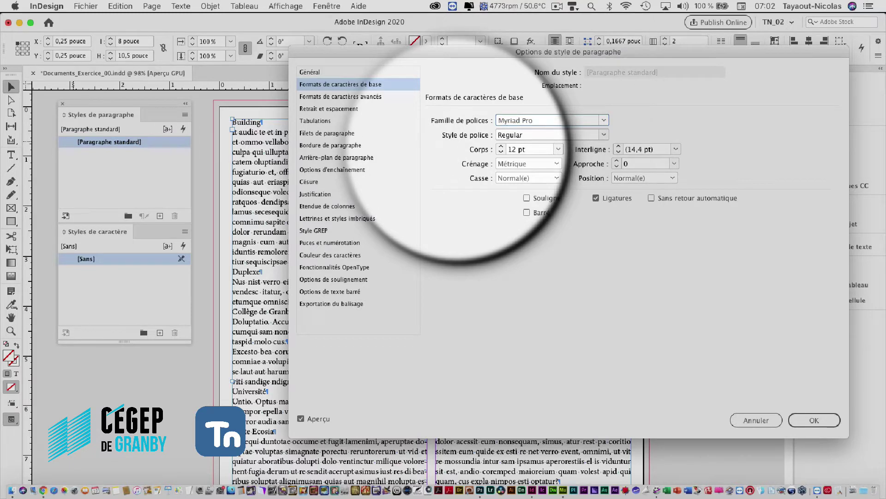
pyautogui.click(676, 149)
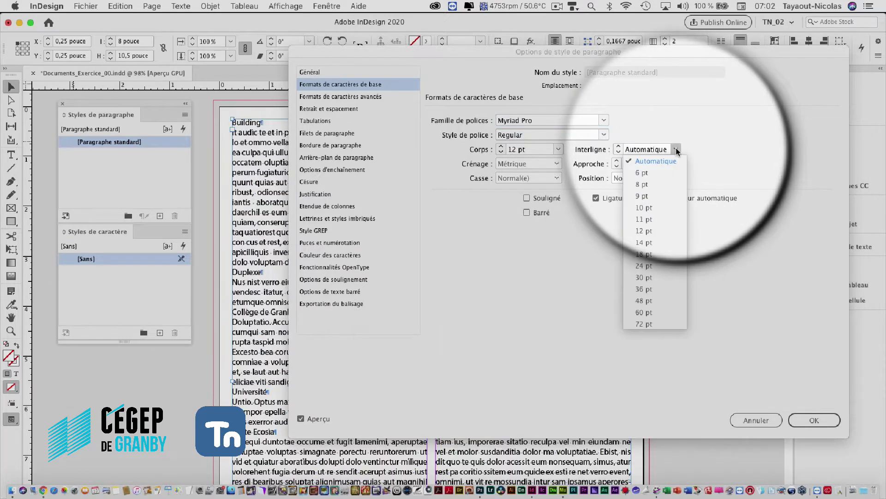
pyautogui.click(644, 242)
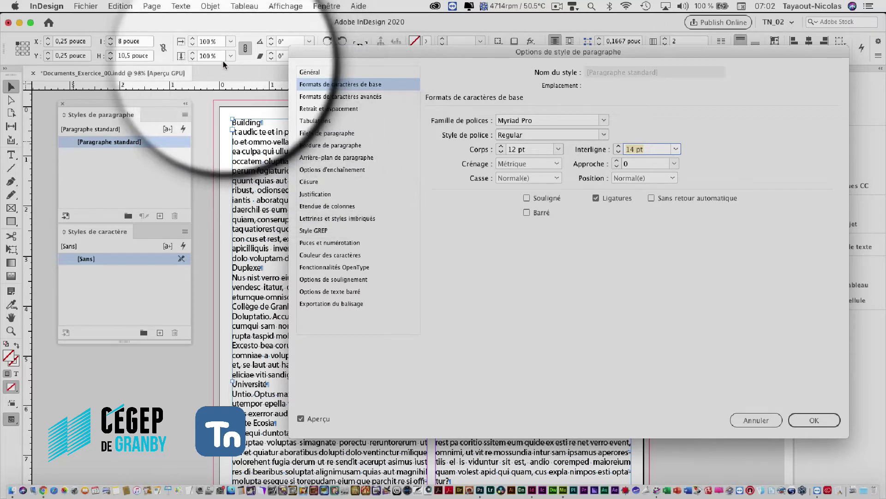
pyautogui.click(180, 6)
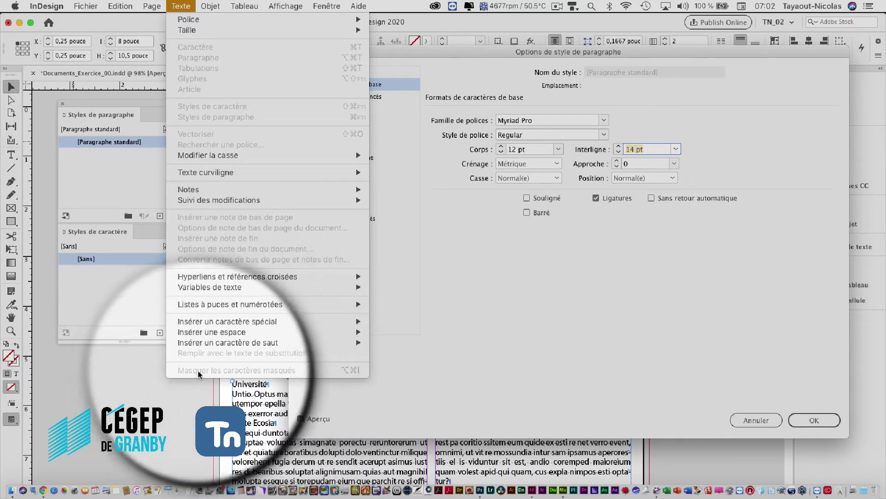
pyautogui.click(411, 227)
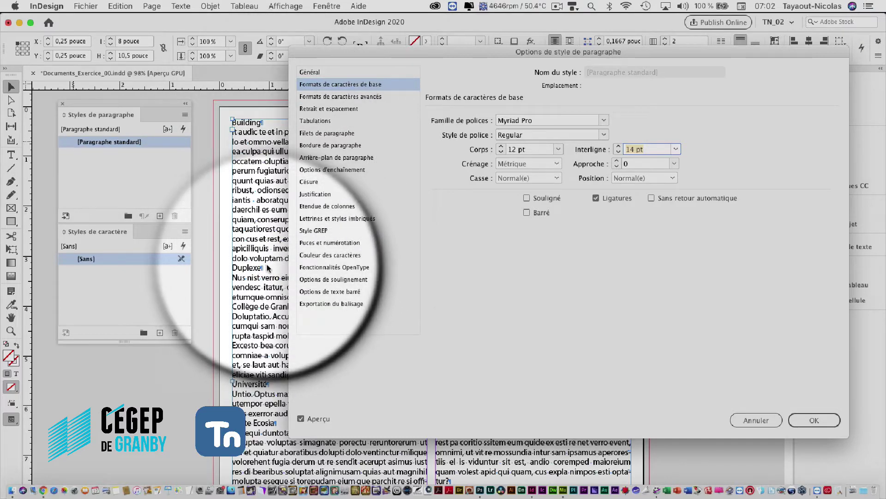
# Set the space after paragraphs to 0,1875 pouce in the [Paragraphe standard] style and accept the style changes.
pyautogui.moveTo(343, 52)
pyautogui.mouseDown()
pyautogui.moveTo(330, 46)
pyautogui.moveTo(342, 36)
pyautogui.mouseUp()
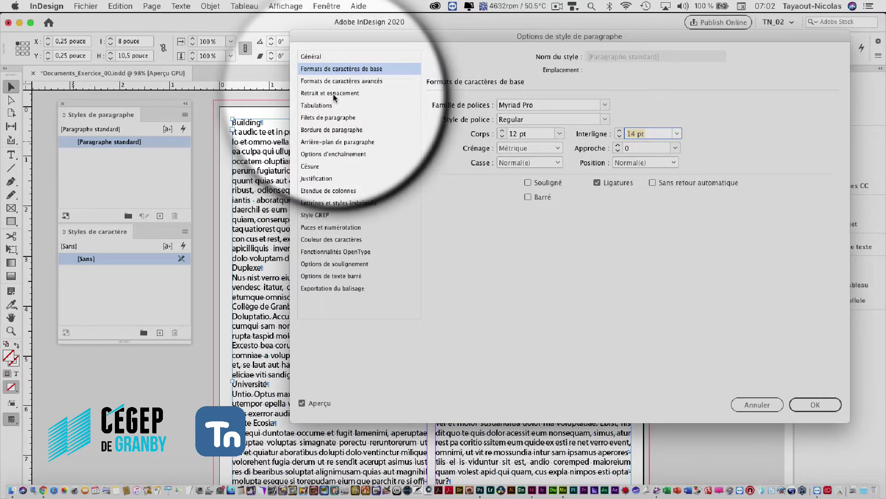
pyautogui.click(334, 94)
pyautogui.click(716, 180)
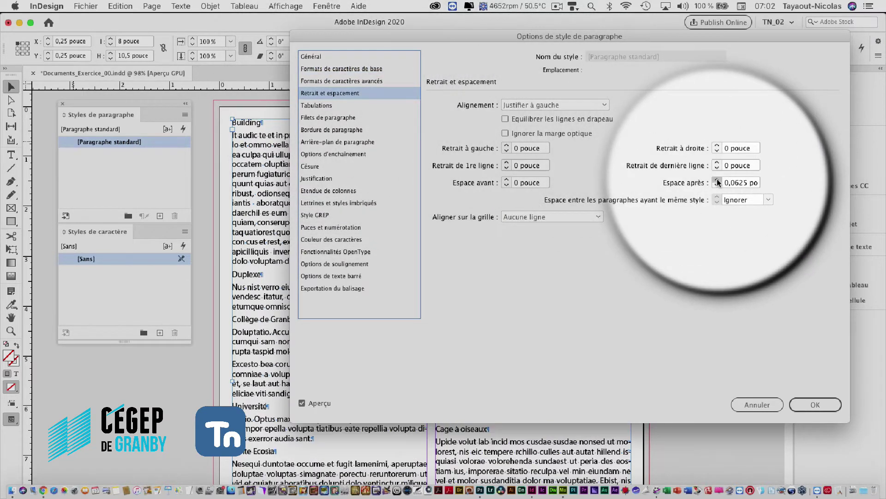
pyautogui.click(717, 180)
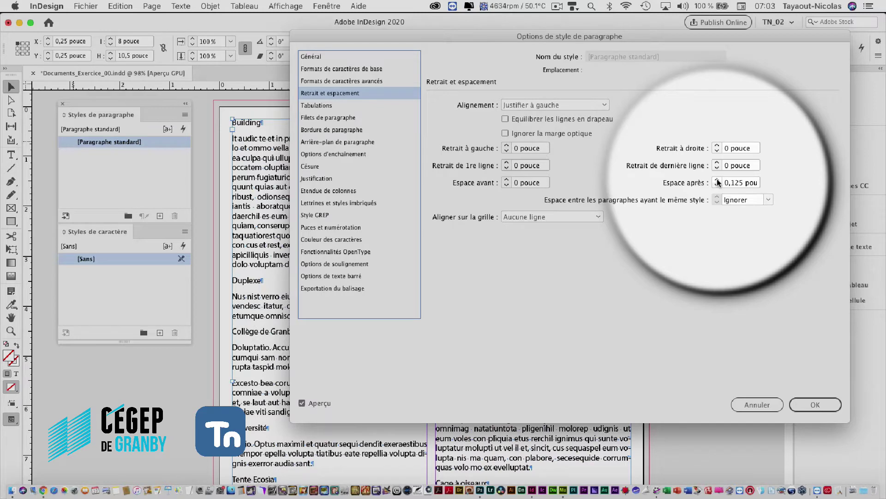
pyautogui.click(717, 180)
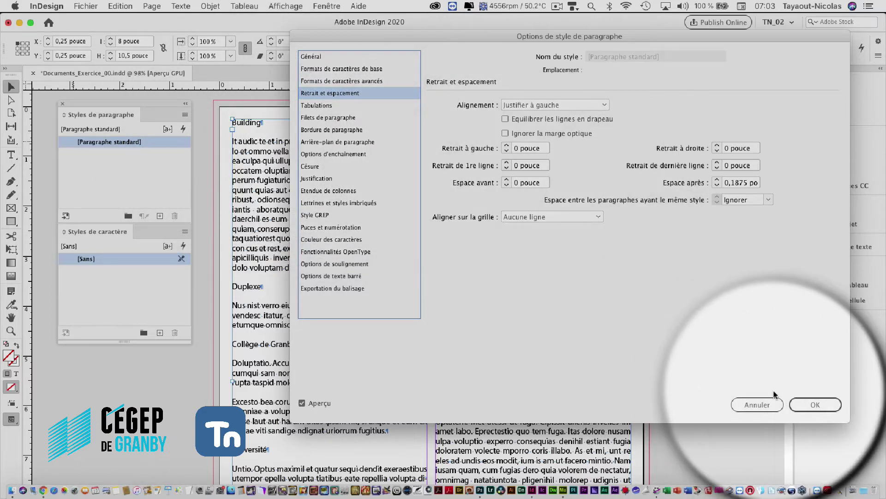
pyautogui.click(815, 405)
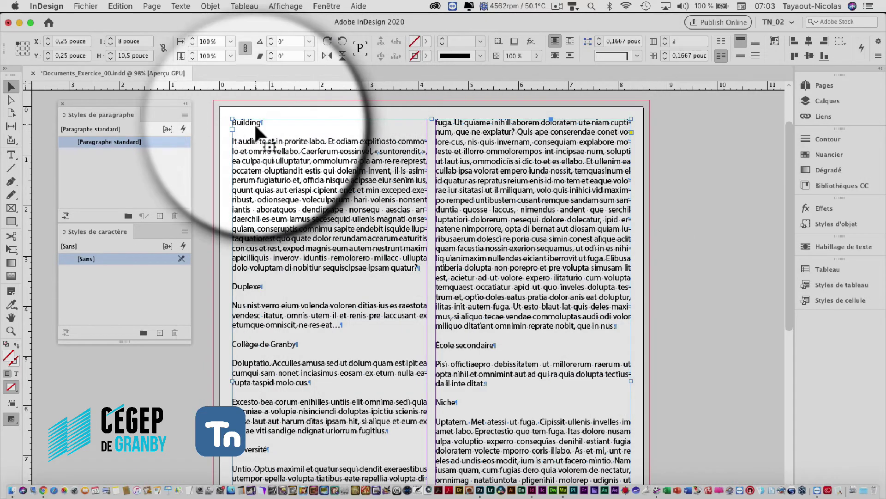
# Increase the font size of the "Building" heading at the start of the text to 20 pt.
pyautogui.doubleClick(254, 123)
pyautogui.moveTo(262, 123); pyautogui.dragTo(226, 128)
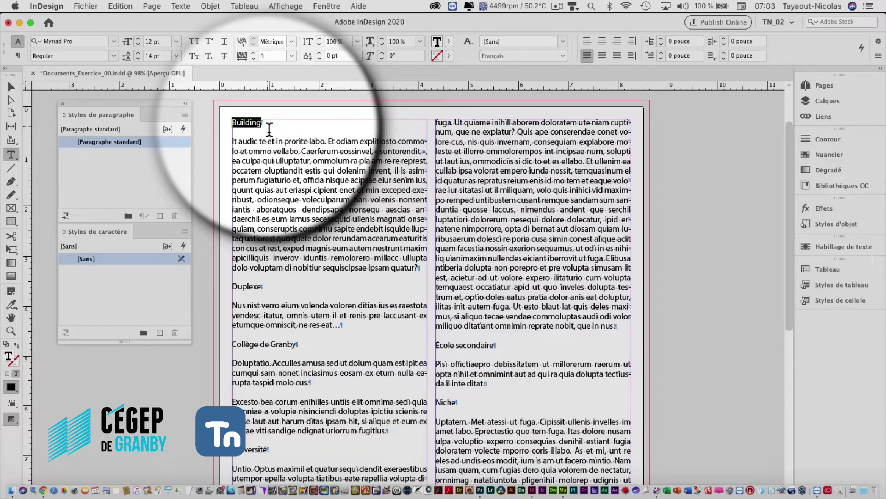
pyautogui.click(137, 41)
pyautogui.click(138, 40)
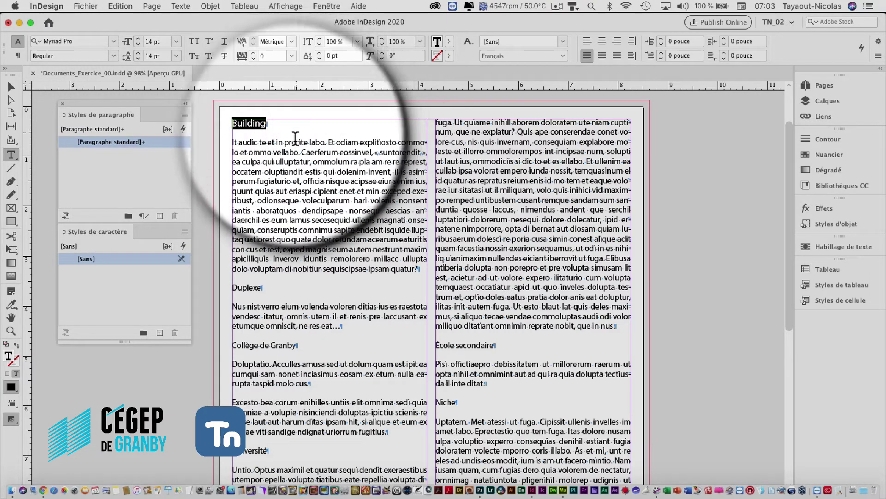
pyautogui.click(138, 40)
pyautogui.click(138, 40)
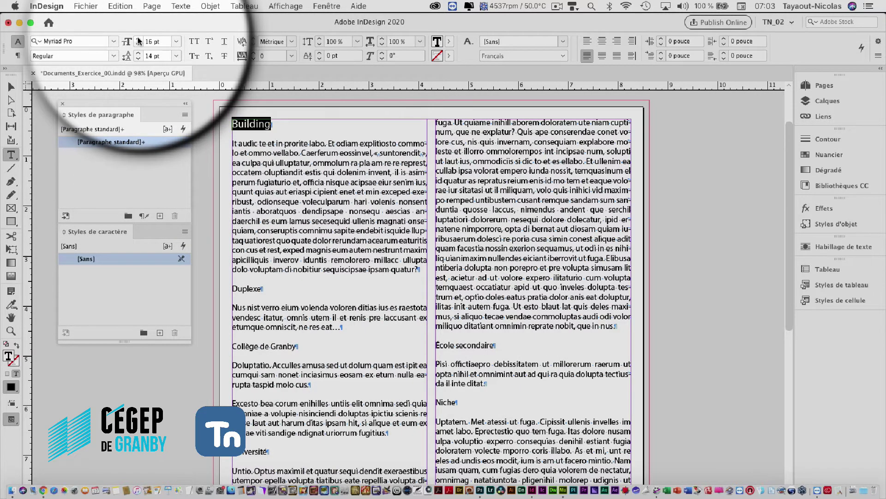
pyautogui.click(138, 40)
pyautogui.click(138, 40)
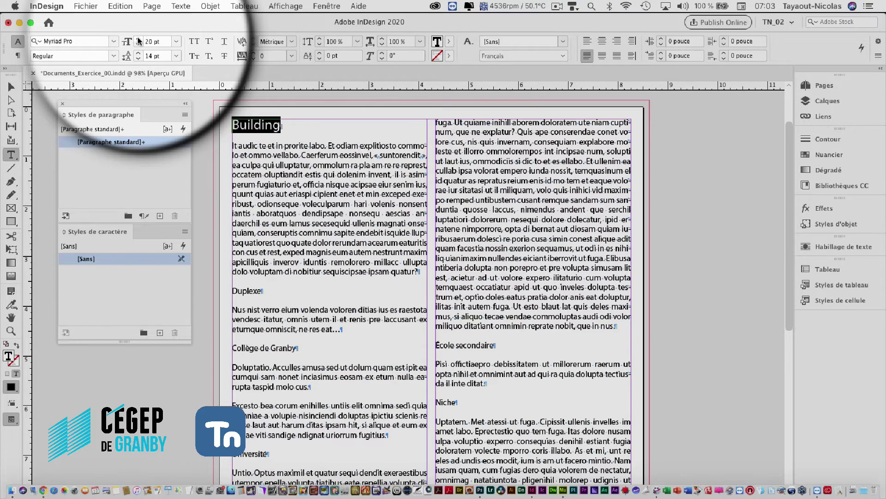
# Set the "Building" heading's font style to Bold.
pyautogui.click(112, 56)
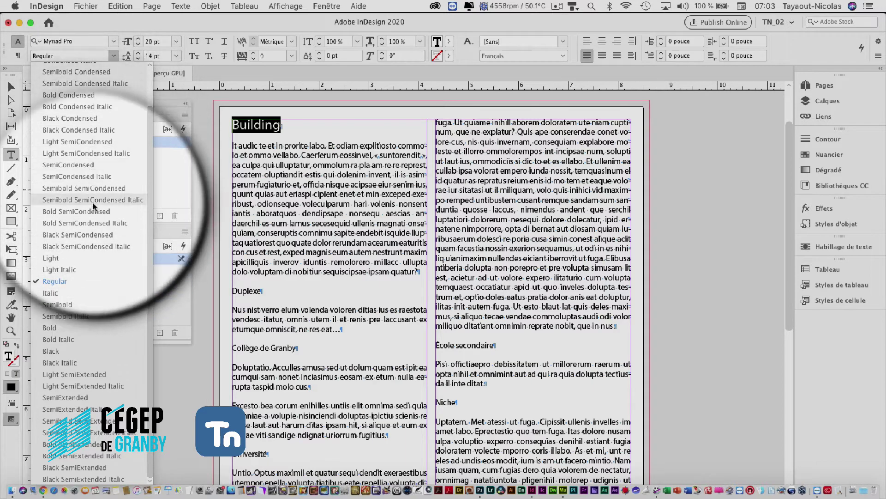
pyautogui.click(68, 328)
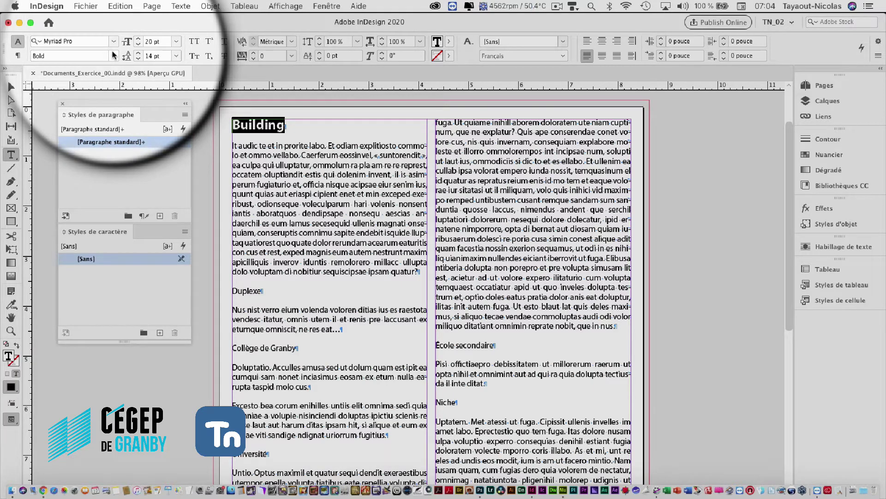
pyautogui.click(113, 55)
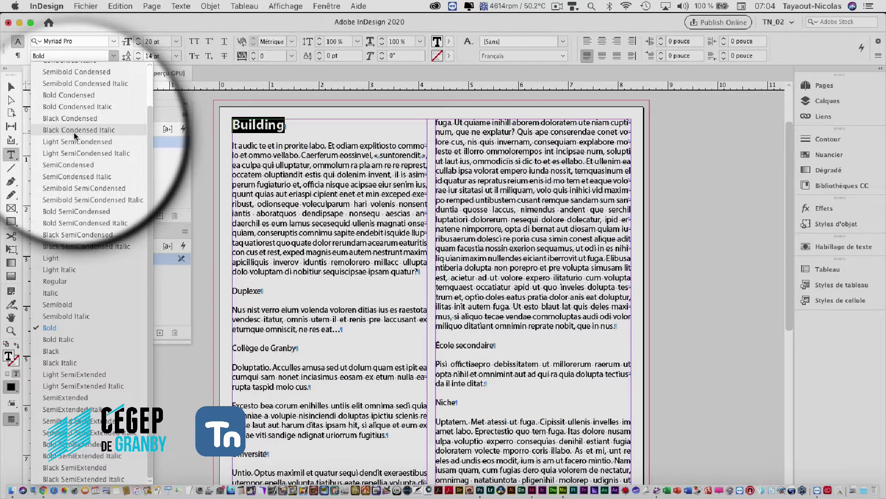
pyautogui.click(300, 129)
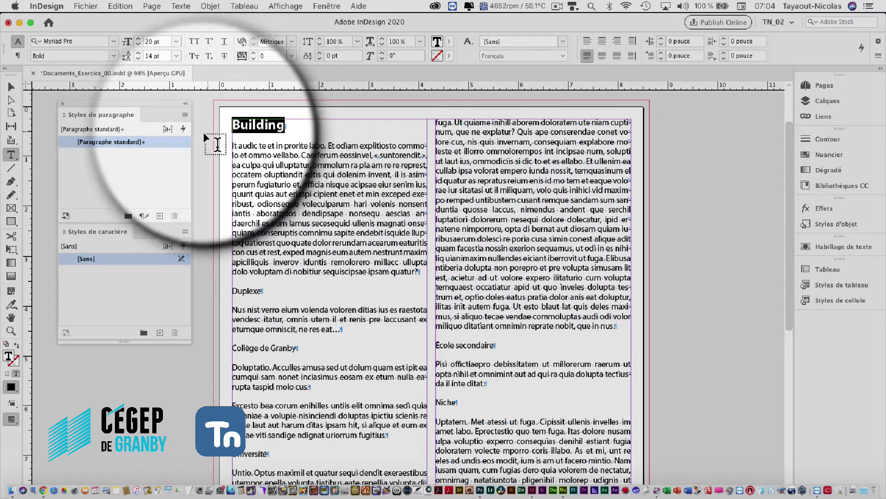
# Create a new paragraph style named H1_titre_01 from the "Building" heading's formatting, including it in a CC library.
pyautogui.click(185, 116)
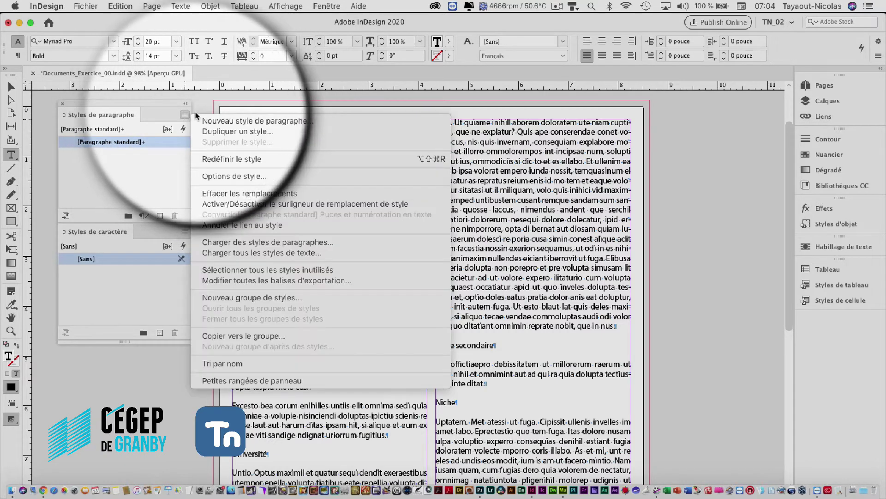
pyautogui.click(233, 118)
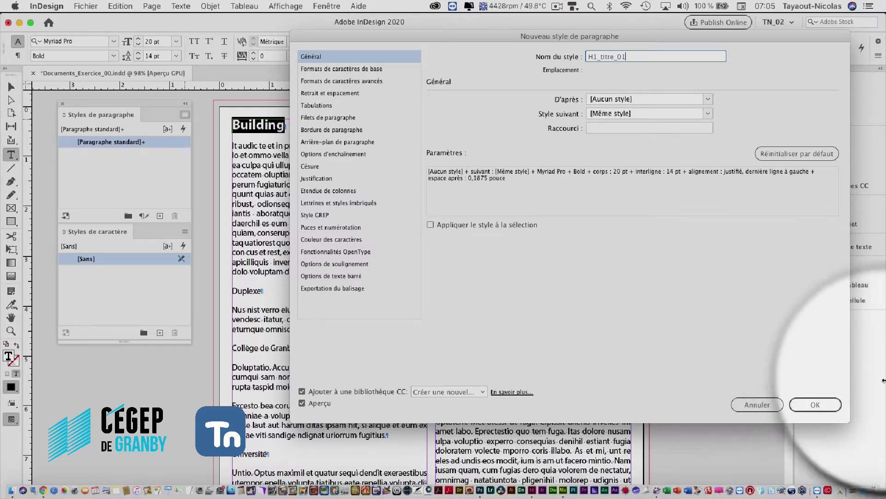
pyautogui.click(804, 401)
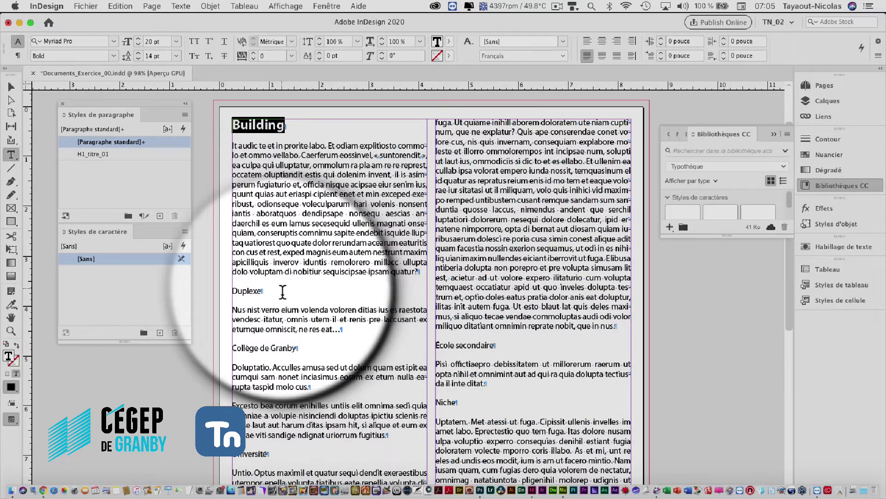
# Format the "Duplexe" heading in 14 pt Bold Italic.
pyautogui.click(237, 291)
pyautogui.doubleClick(237, 292)
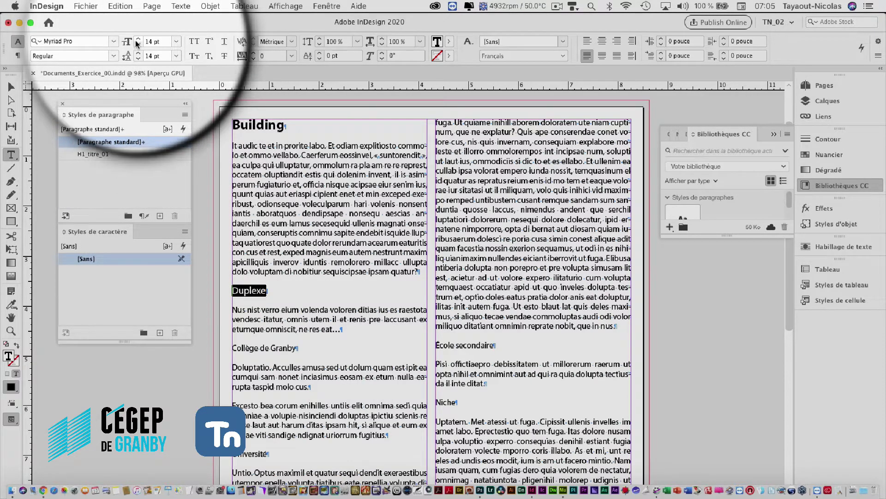
pyautogui.click(114, 56)
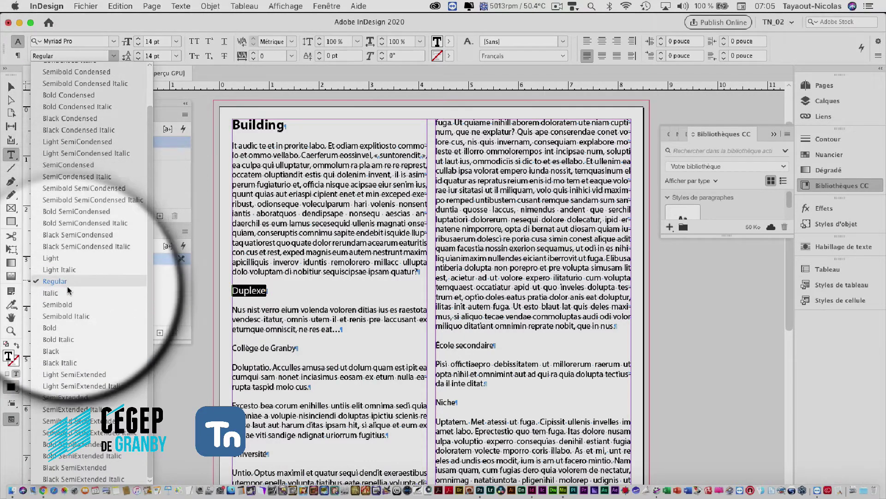
pyautogui.click(68, 328)
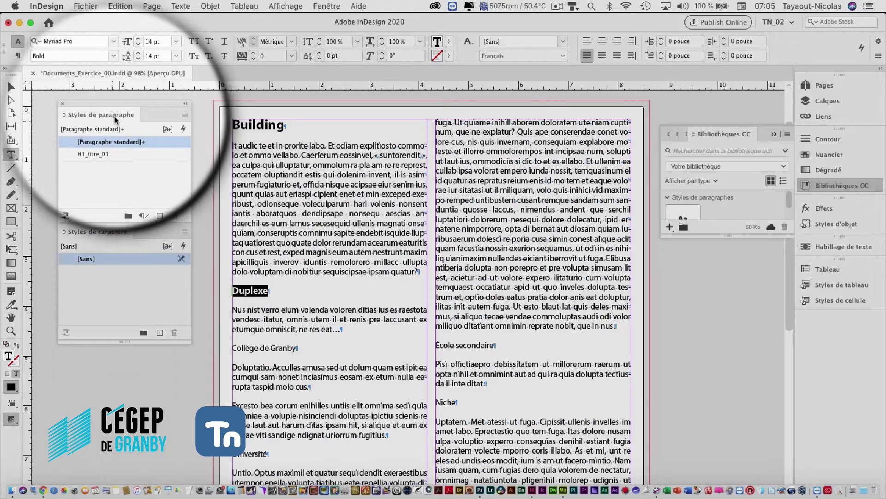
pyautogui.click(114, 56)
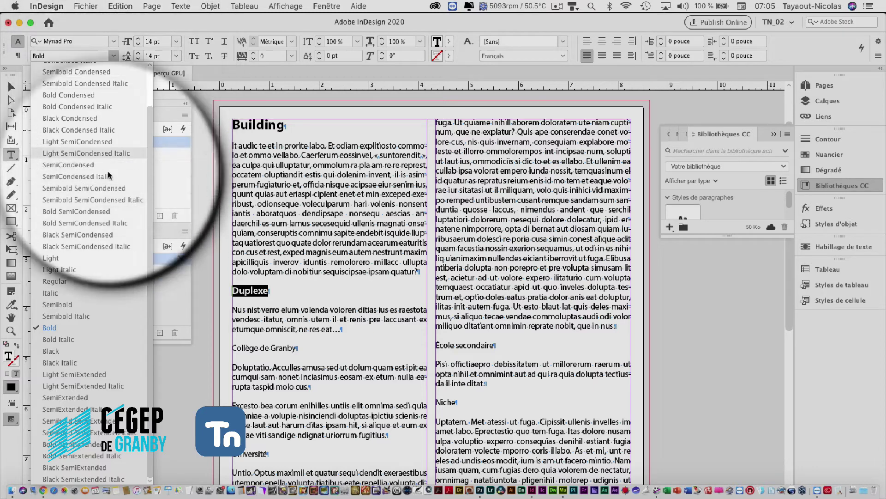
pyautogui.click(82, 342)
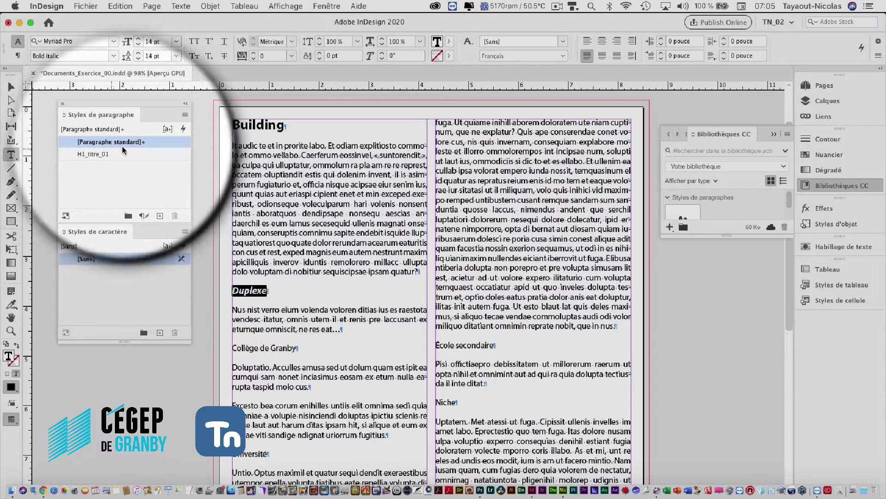
# Start a new paragraph style named H2_soustitre_01 from the "Duplexe" heading's formatting.
pyautogui.click(185, 115)
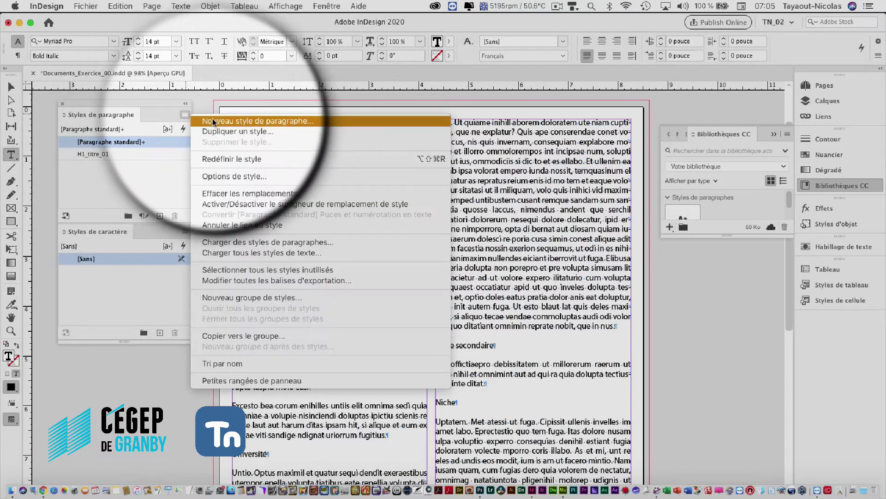
pyautogui.click(240, 121)
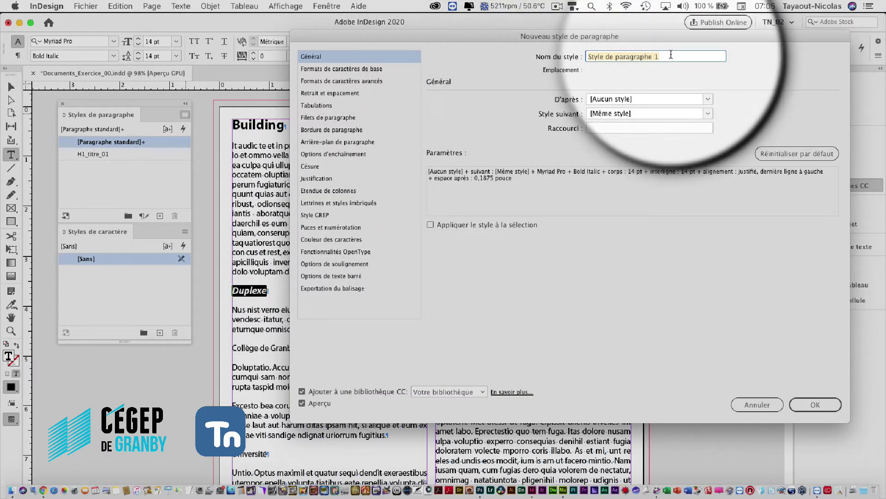
pyautogui.write('H2_soustitre_01')
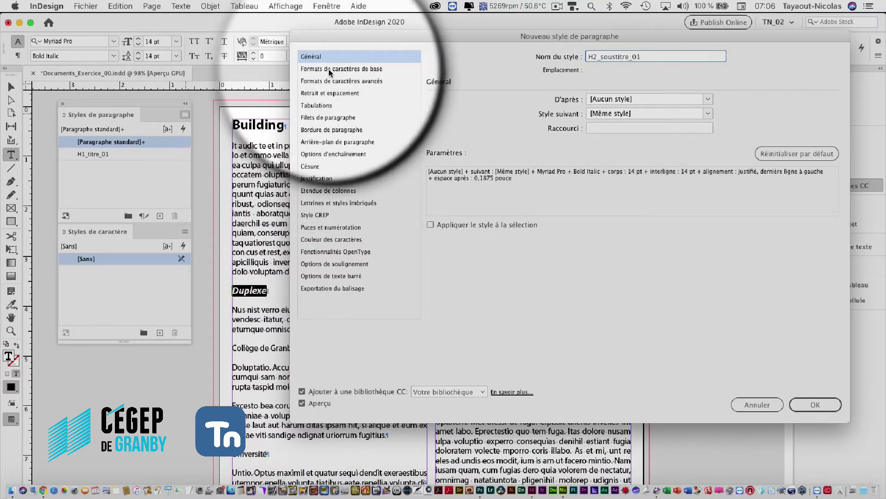
# Give the new H2_soustitre_01 style 16 pt leading and 0 pouce space after, and create it.
pyautogui.click(339, 94)
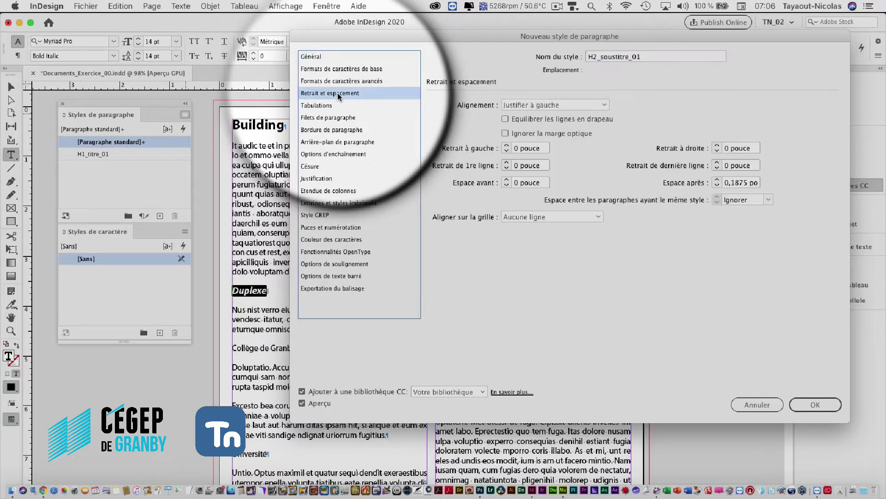
pyautogui.click(344, 68)
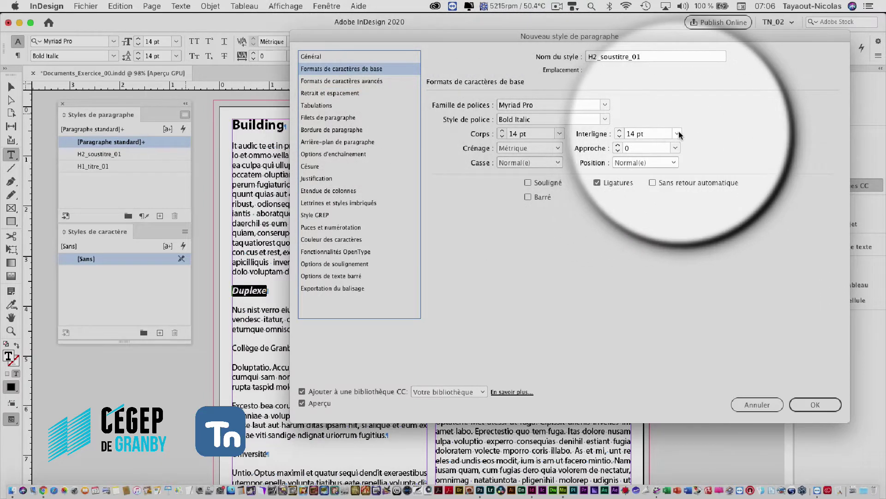
pyautogui.moveTo(655, 133); pyautogui.dragTo(624, 132)
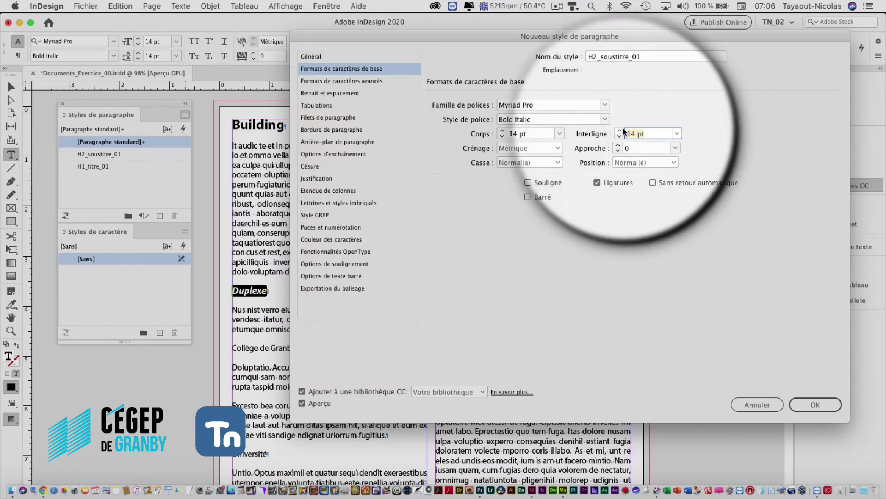
pyautogui.write('16')
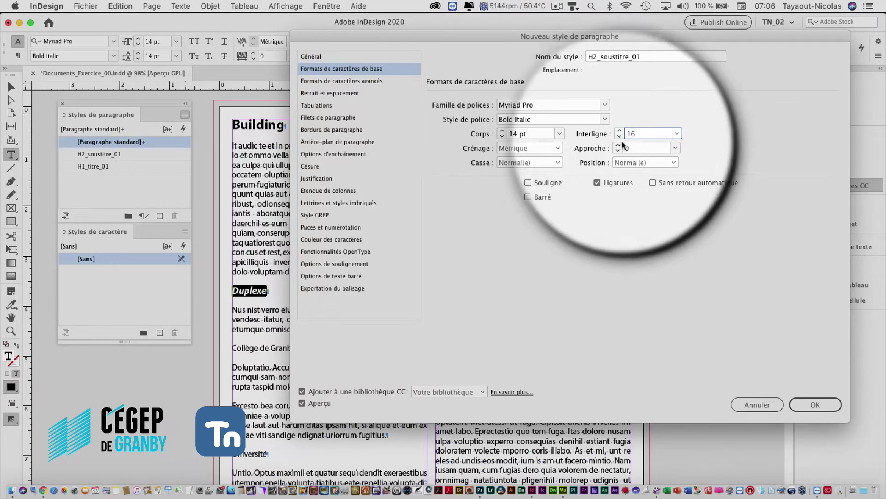
pyautogui.press('Tab')
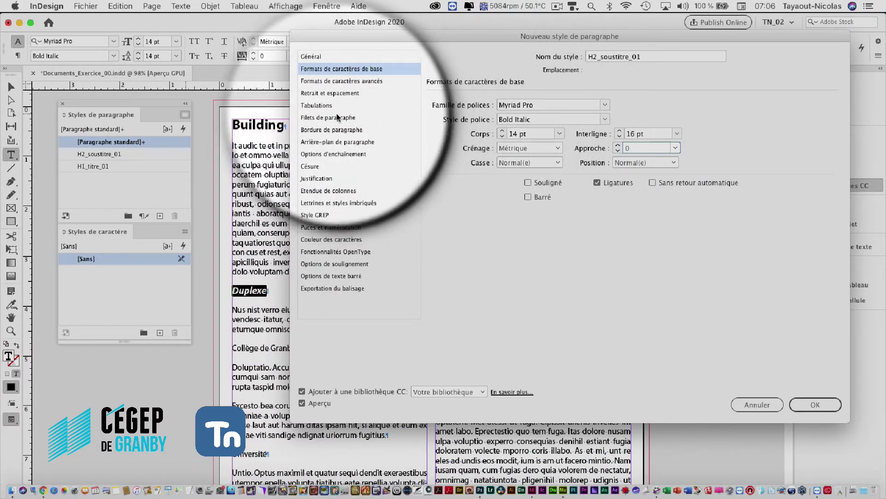
pyautogui.click(334, 93)
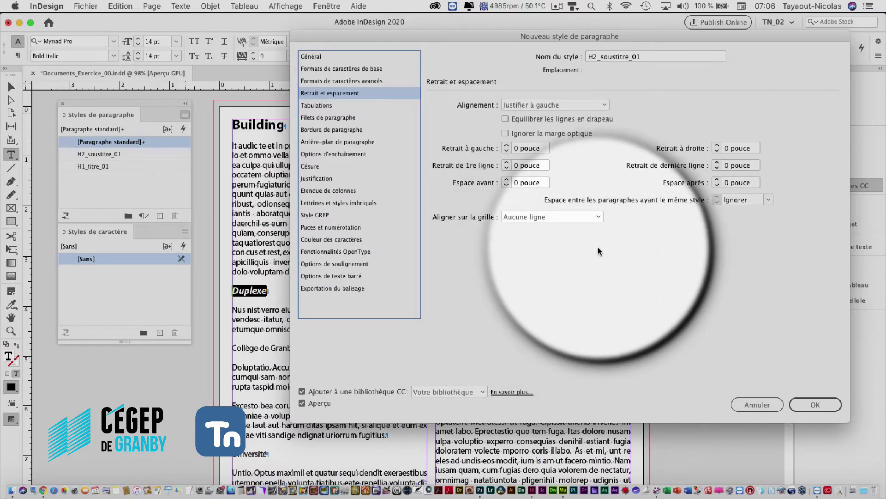
pyautogui.click(805, 402)
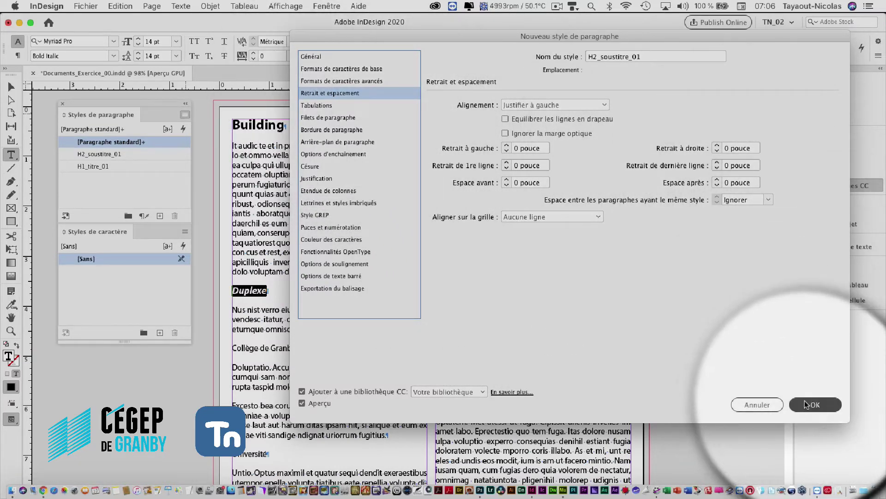
# Reduce the "Duplexe" heading's space after to 0 pouce and apply the H2_soustitre_01 style to it.
pyautogui.click(274, 295)
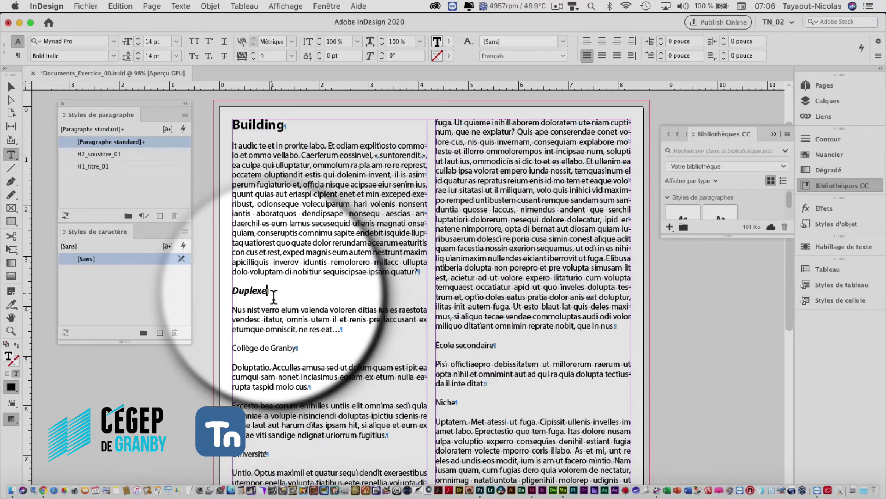
pyautogui.click(17, 55)
pyautogui.click(302, 44)
pyautogui.click(302, 44)
pyautogui.click(302, 45)
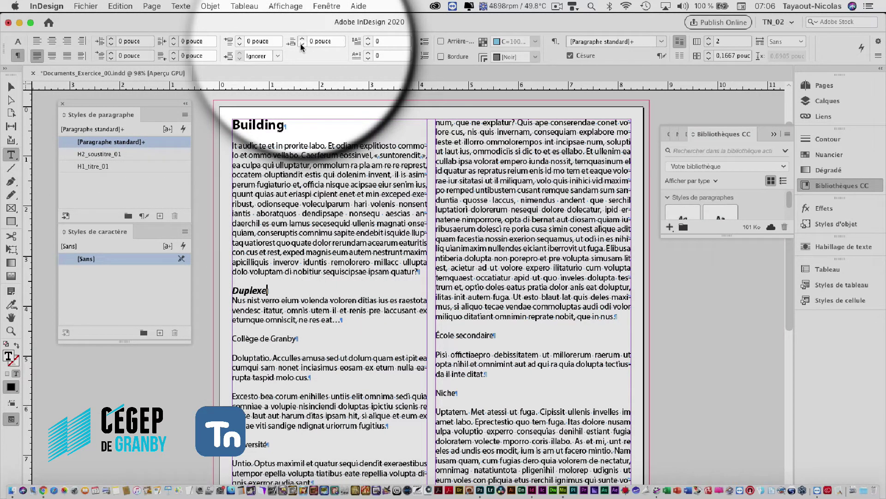
pyautogui.doubleClick(249, 290)
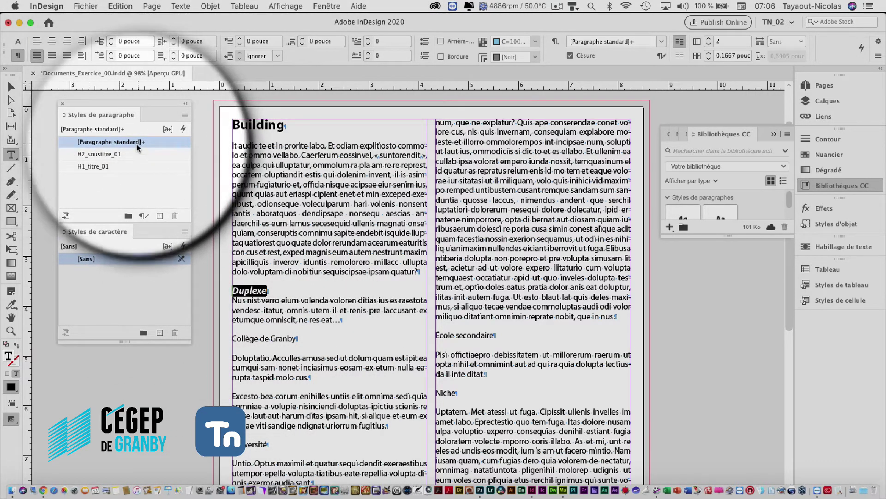
pyautogui.click(110, 154)
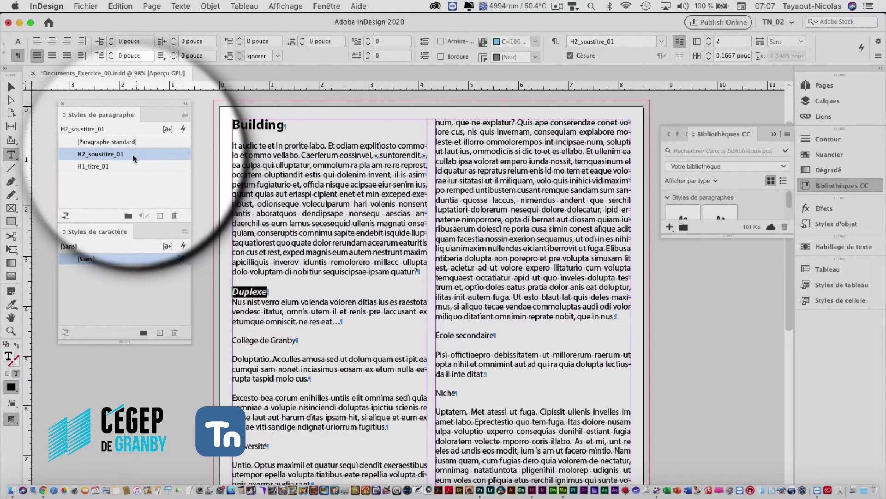
# Review the H2_soustitre_01 style options and the character formatting of the "Duplexe" heading.
pyautogui.doubleClick(108, 153)
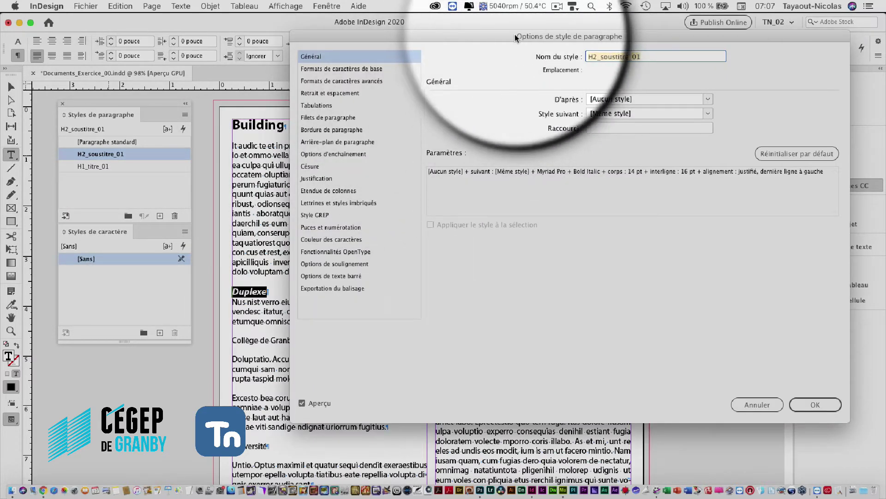
pyautogui.click(805, 404)
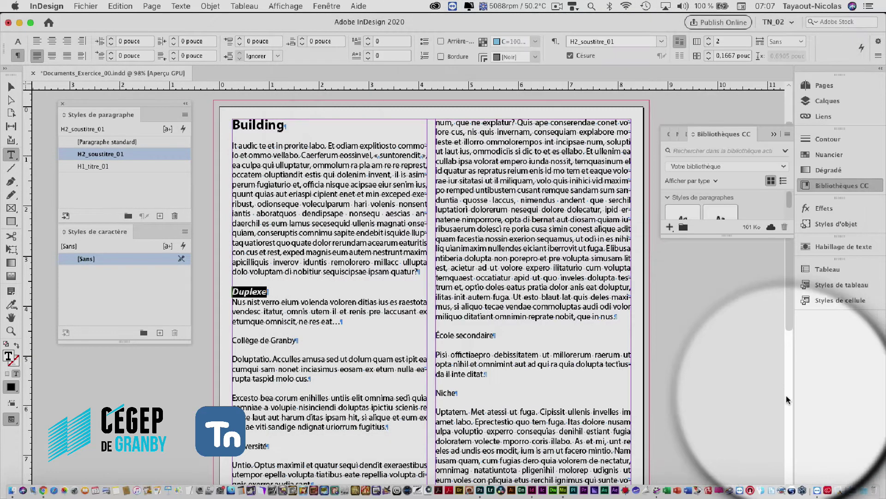
pyautogui.tripleClick(273, 295)
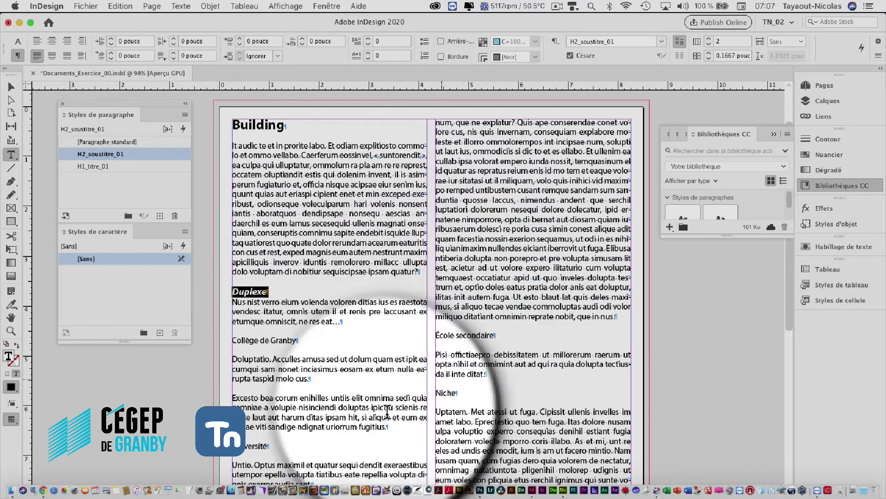
pyautogui.click(277, 293)
pyautogui.moveTo(277, 294); pyautogui.dragTo(217, 298)
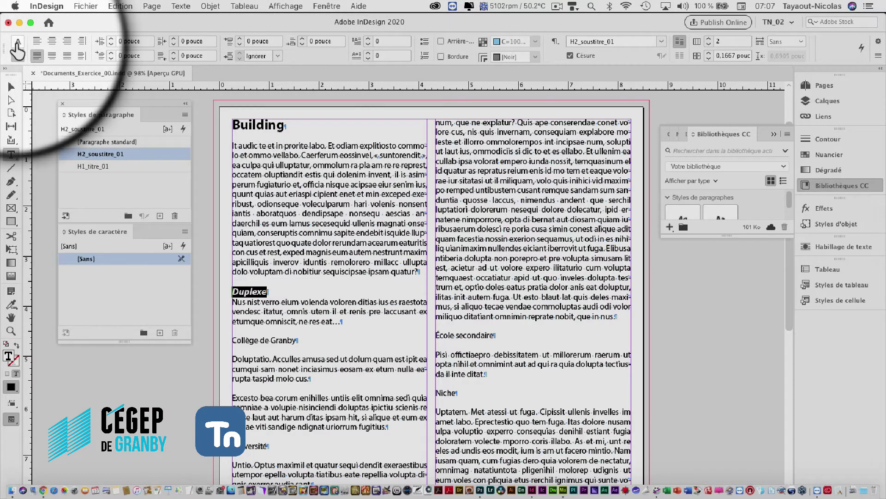
pyautogui.click(17, 41)
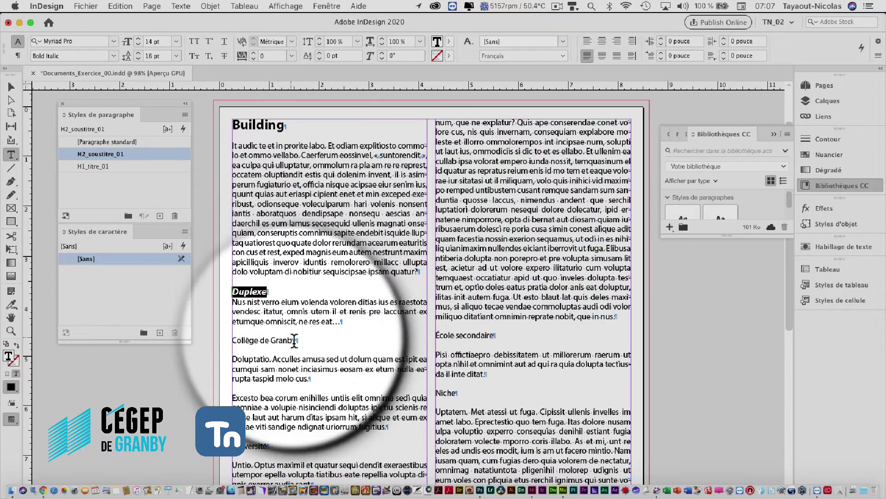
# Select the "Collège de Granby" heading and display the Paragraph panel over the second text column.
pyautogui.moveTo(310, 345); pyautogui.dragTo(226, 344)
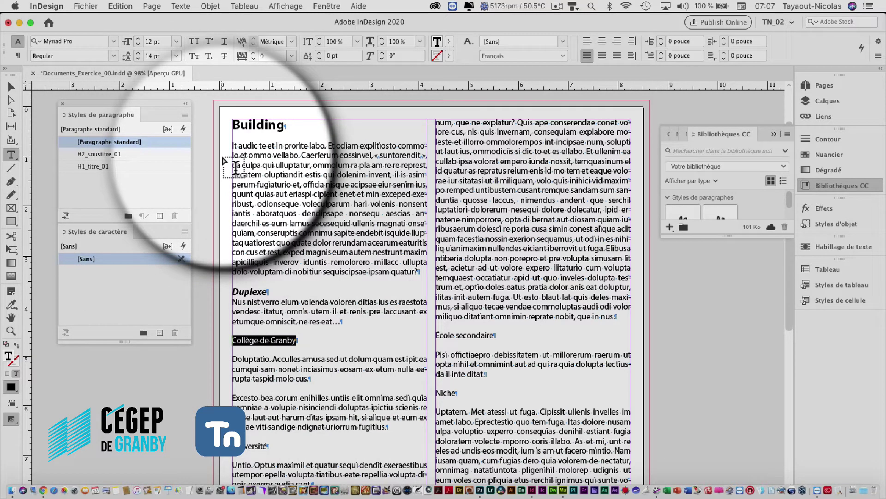
pyautogui.click(327, 6)
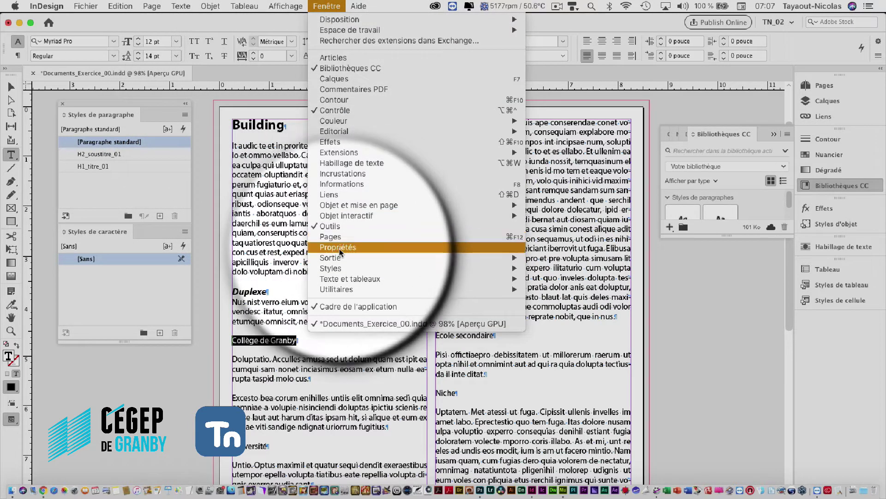
pyautogui.moveTo(350, 279)
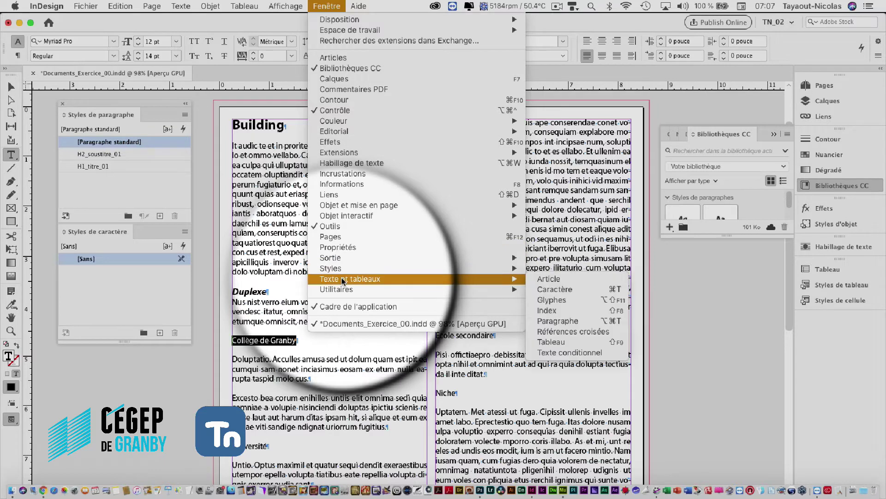
pyautogui.click(575, 299)
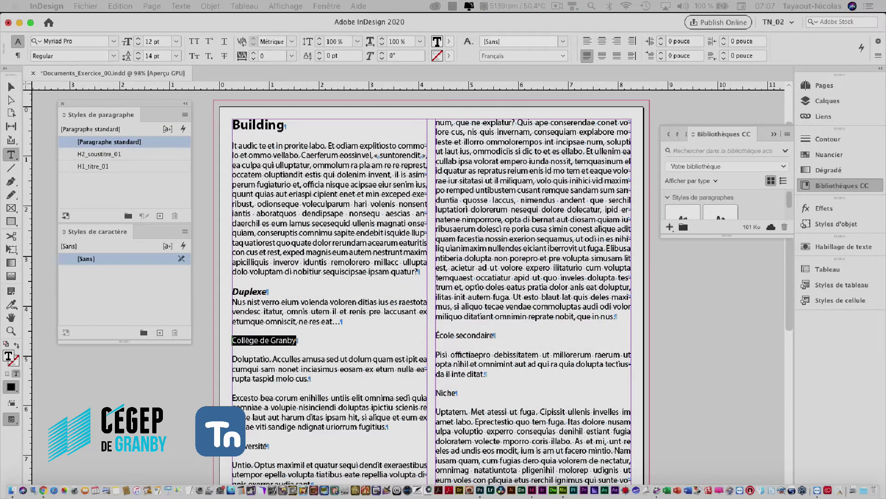
pyautogui.press('alt+super+t')
pyautogui.moveTo(111, 269); pyautogui.dragTo(528, 149)
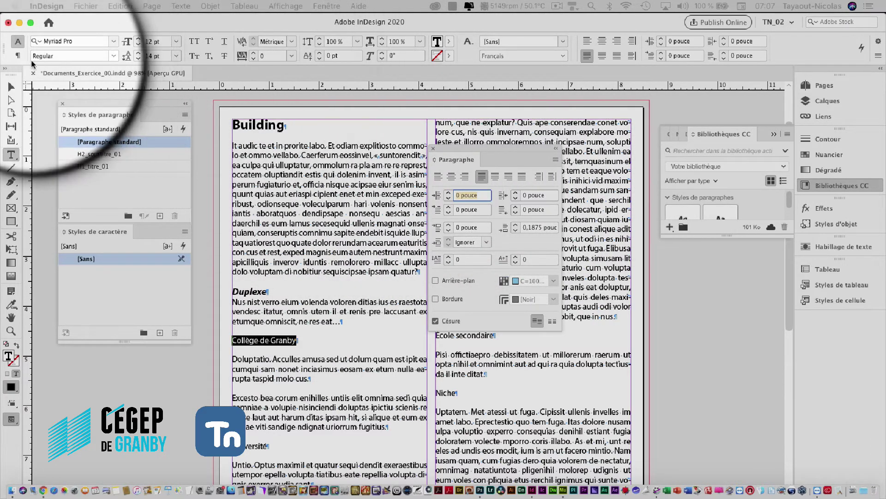
# Reduce the space after the "Collège de Granby" heading to 0 pouce.
pyautogui.click(18, 55)
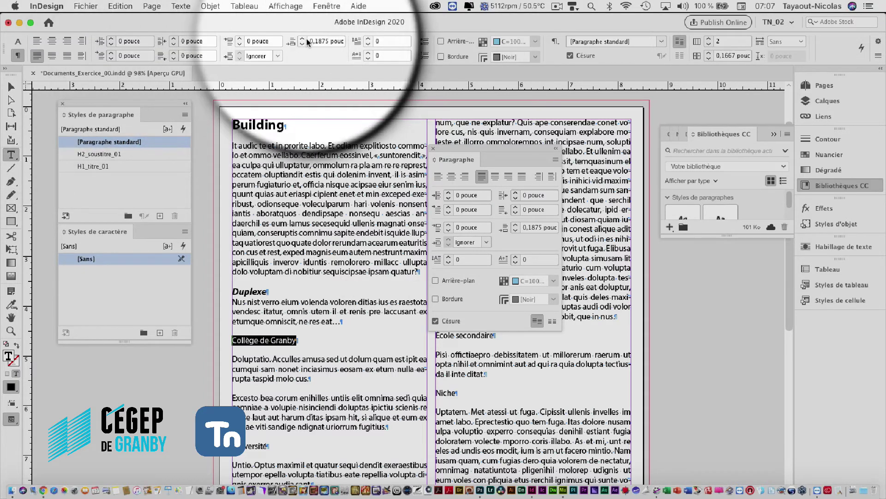
pyautogui.click(302, 45)
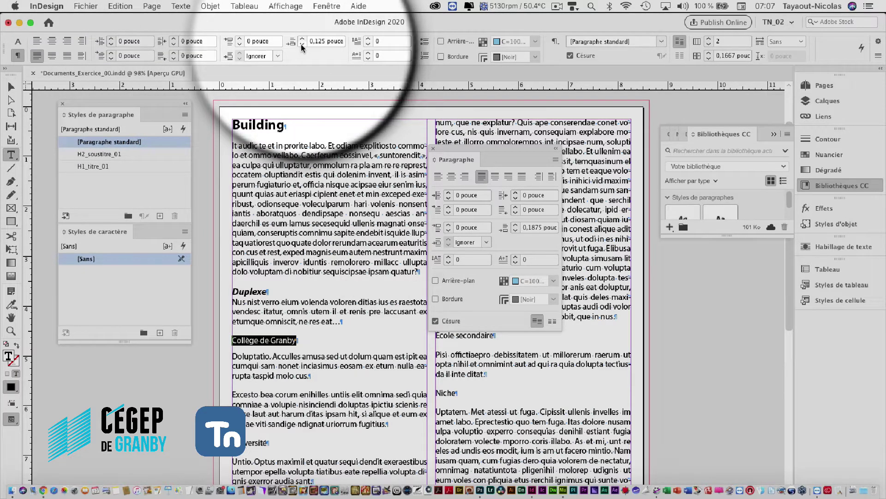
pyautogui.click(301, 45)
pyautogui.click(301, 45)
pyautogui.click(301, 45)
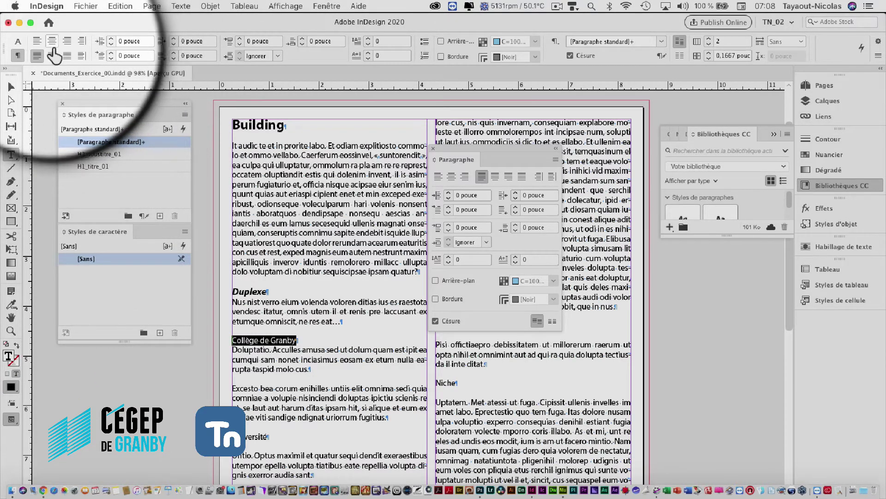
# Set the "Collège de Granby" heading's font style to Italic.
pyautogui.click(19, 43)
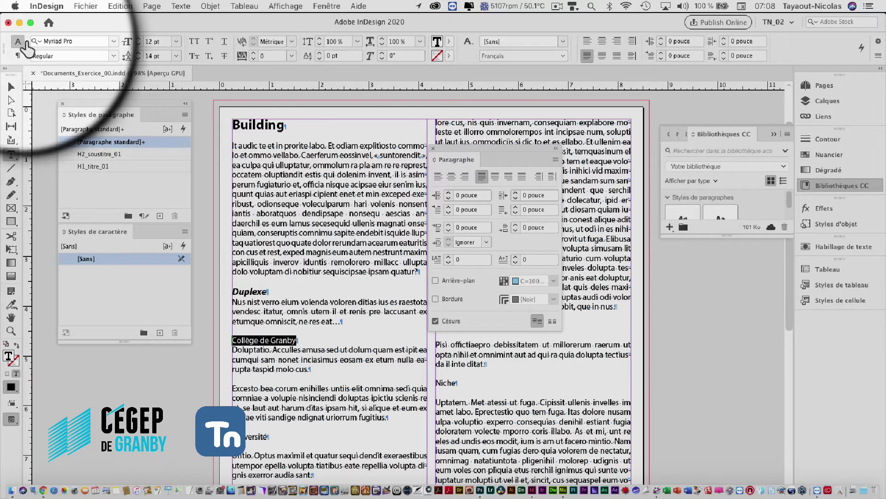
pyautogui.click(114, 56)
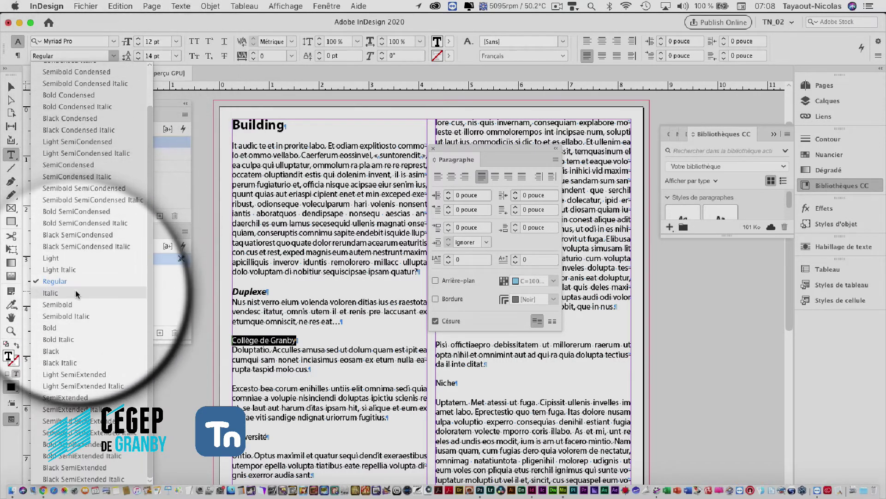
pyautogui.click(79, 292)
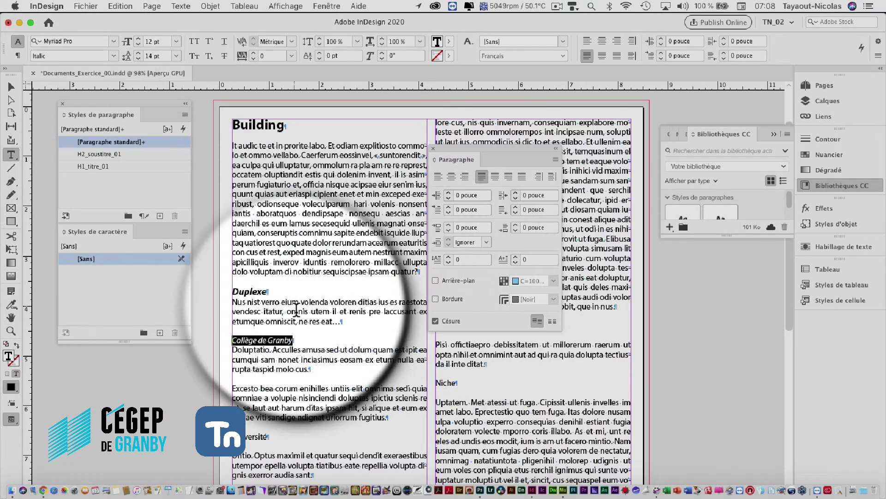
# Enable a paragraph rule above (Filet au-dessus) for the "Collège de Granby" heading, with the preview turned on.
pyautogui.click(553, 159)
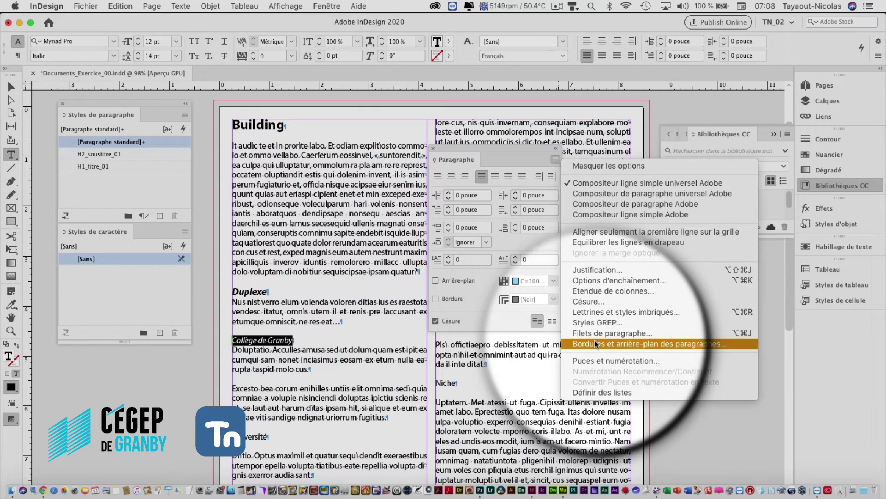
pyautogui.click(597, 332)
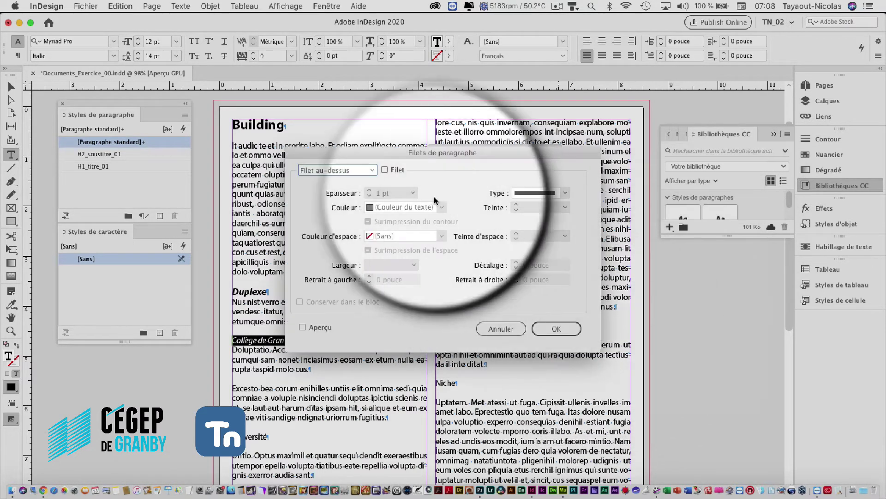
pyautogui.moveTo(403, 146); pyautogui.dragTo(489, 78)
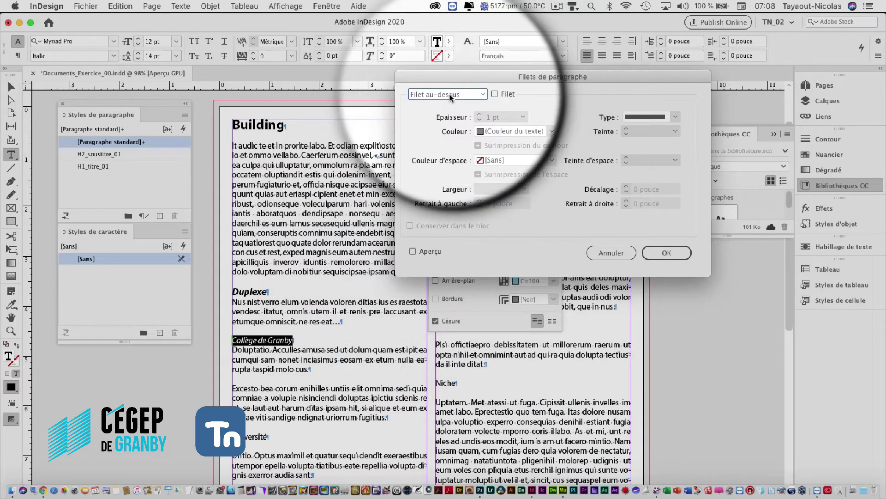
pyautogui.click(472, 94)
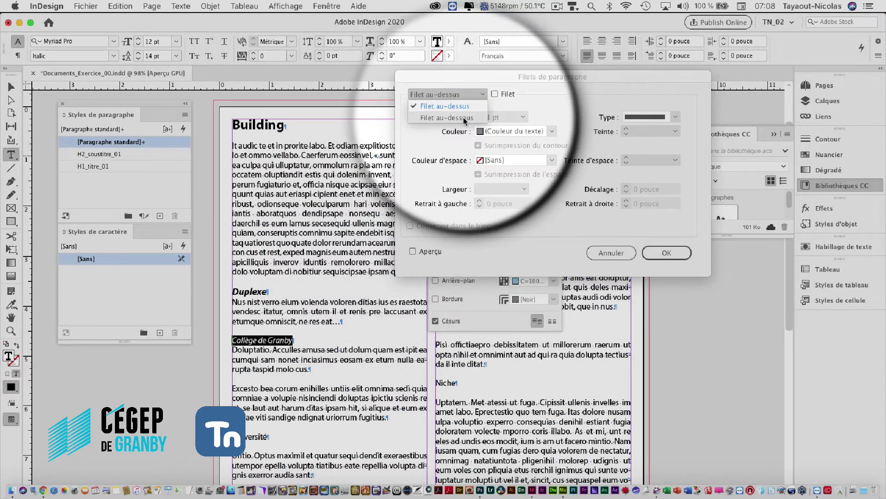
pyautogui.click(500, 107)
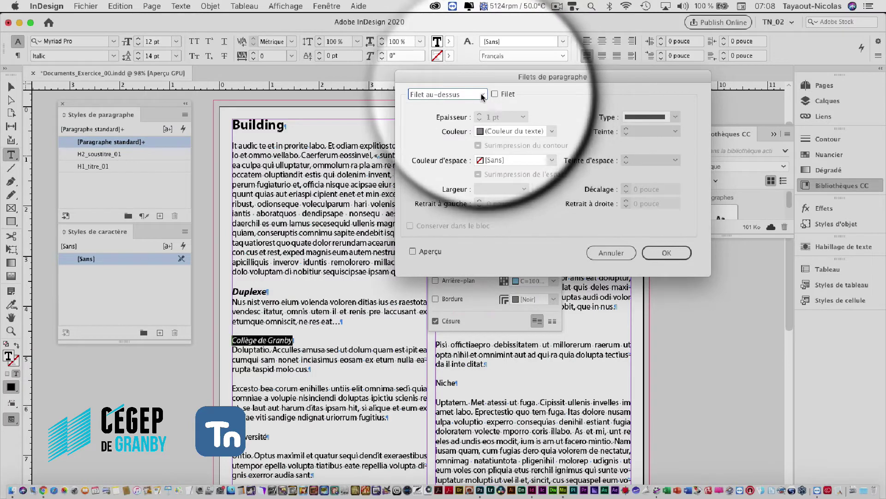
pyautogui.click(495, 94)
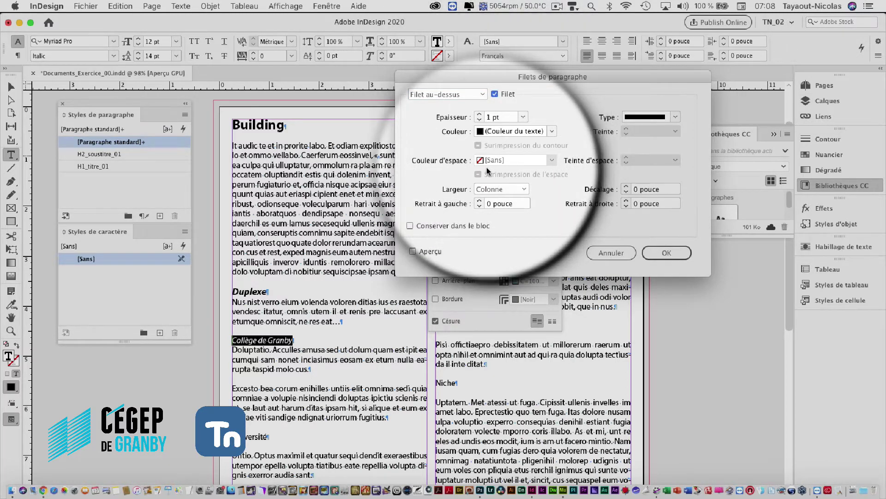
pyautogui.click(412, 251)
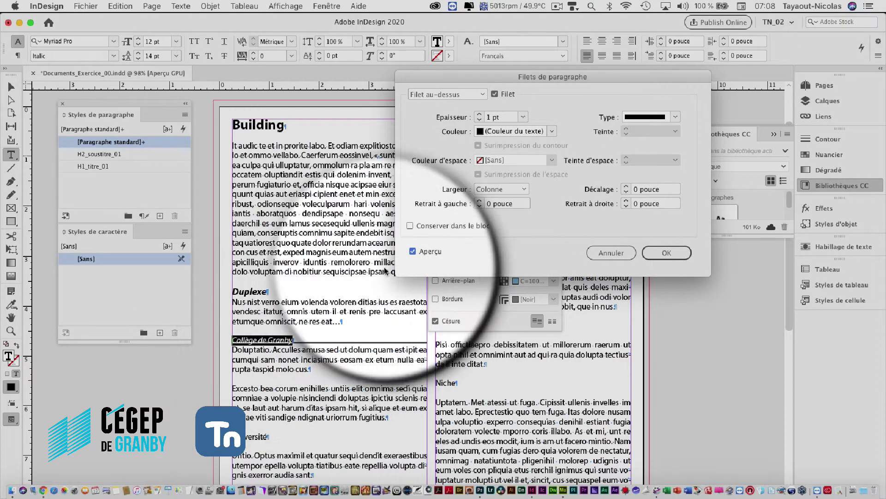
# Set the rule above "Collège de Granby" to a 0,5 pt weight and a 0,1875 pouce offset.
pyautogui.click(627, 185)
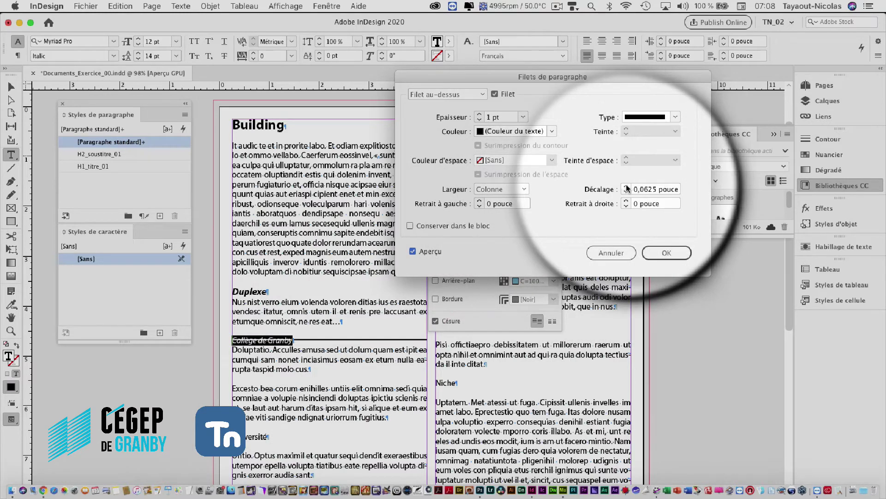
pyautogui.click(626, 185)
pyautogui.click(626, 186)
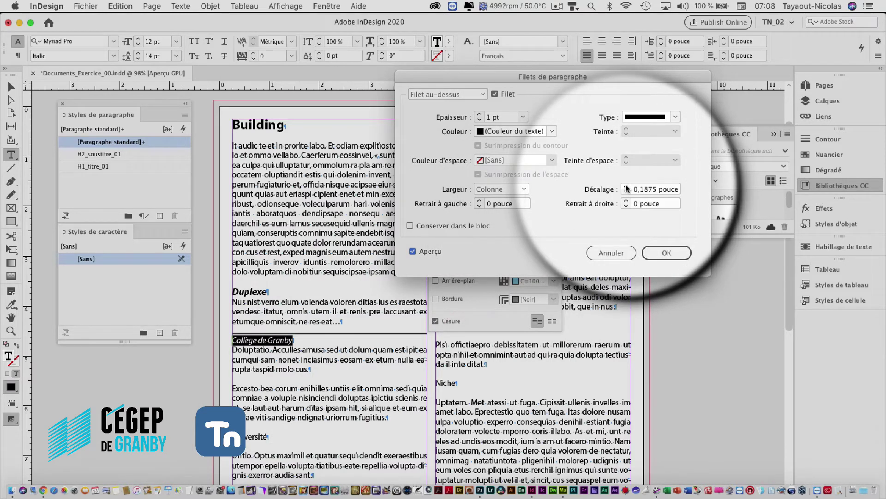
pyautogui.click(523, 118)
pyautogui.click(505, 152)
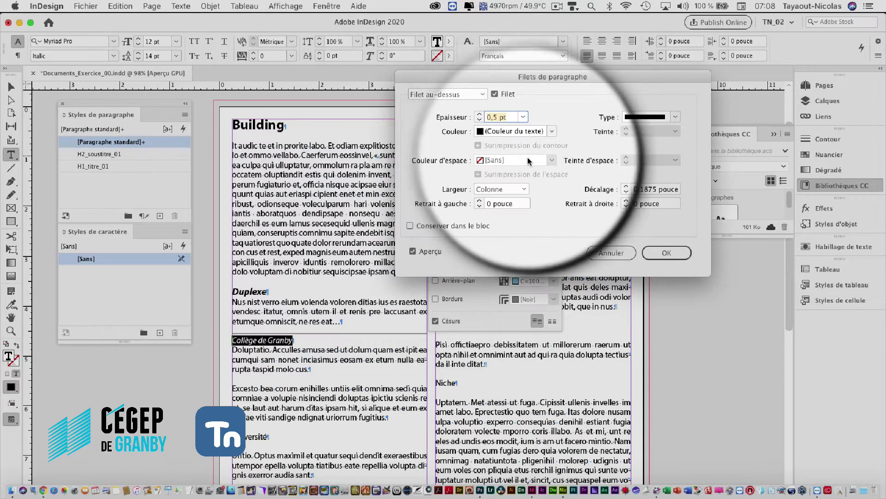
pyautogui.click(627, 191)
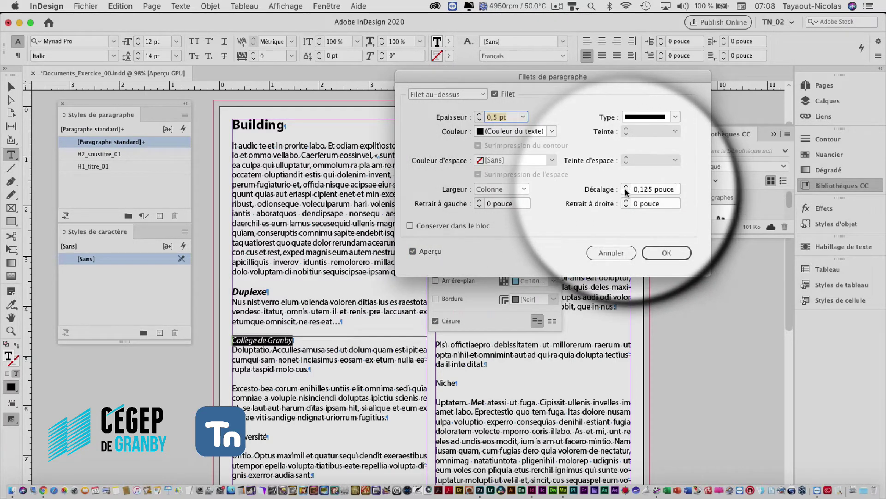
pyautogui.click(627, 186)
pyautogui.click(626, 187)
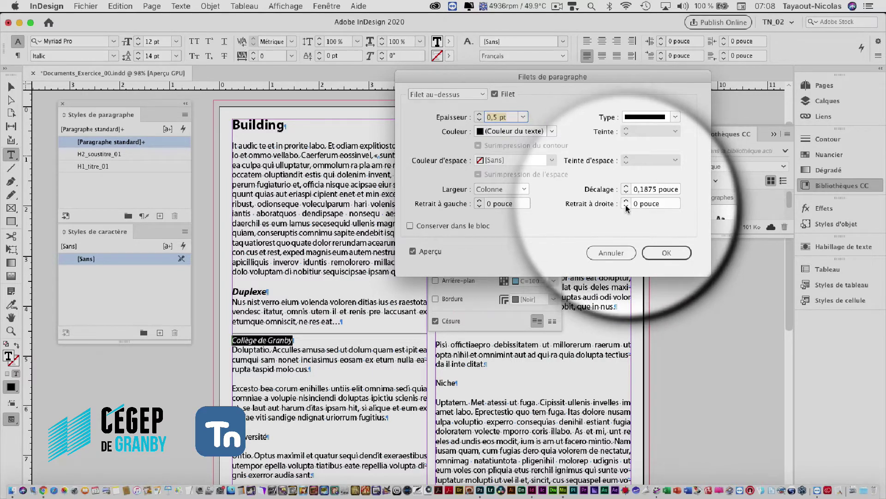
# Indent the rule 0,125 pouce on the left and 1,6875 pouce on the right, keep the text colour, and apply it.
pyautogui.click(627, 200)
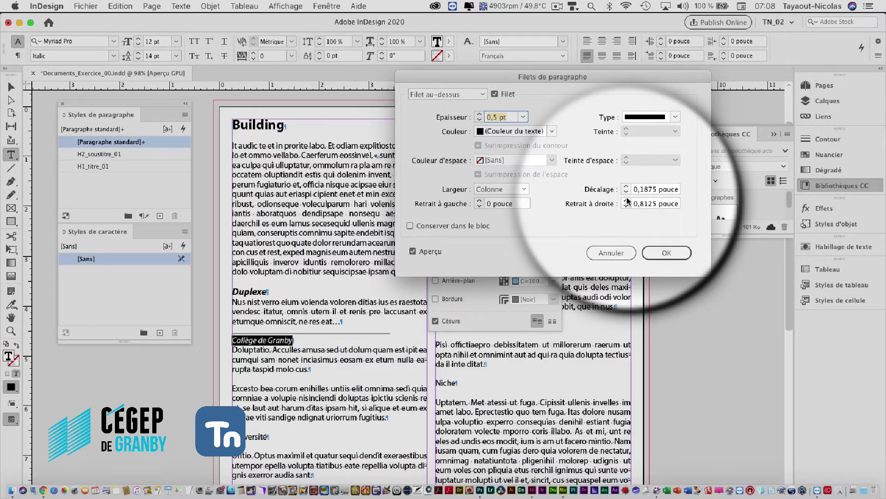
pyautogui.click(626, 201)
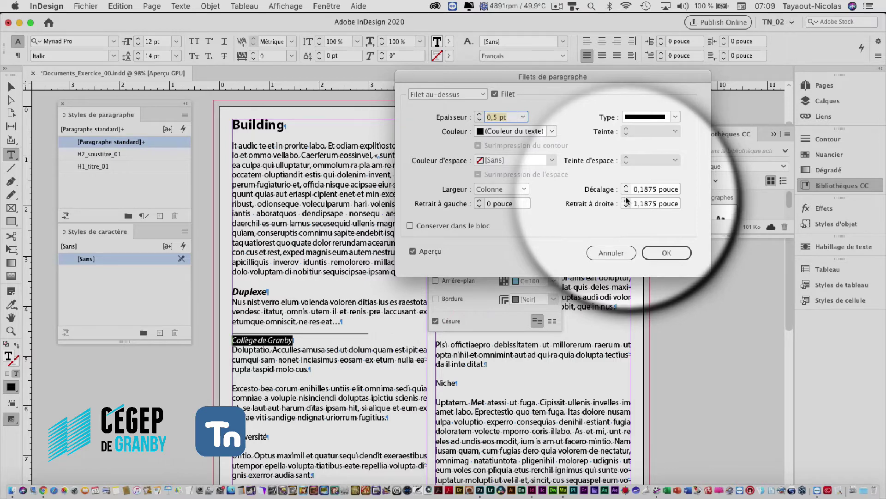
pyautogui.click(627, 200)
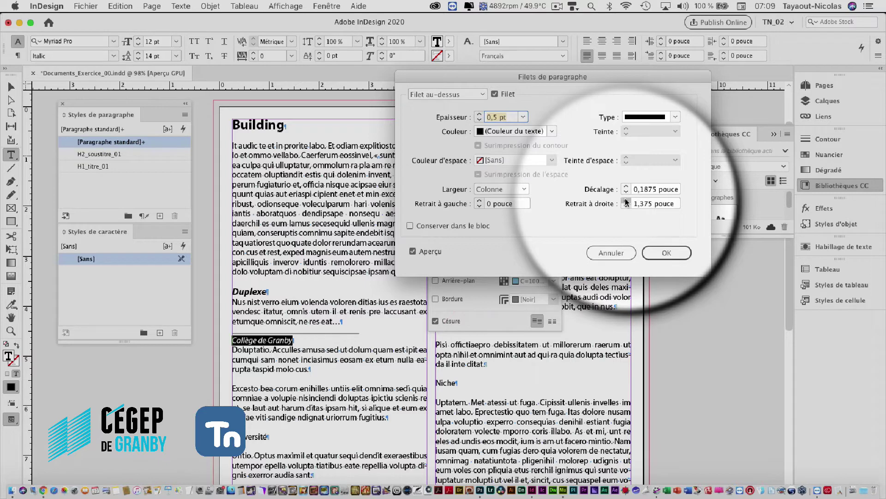
pyautogui.click(480, 201)
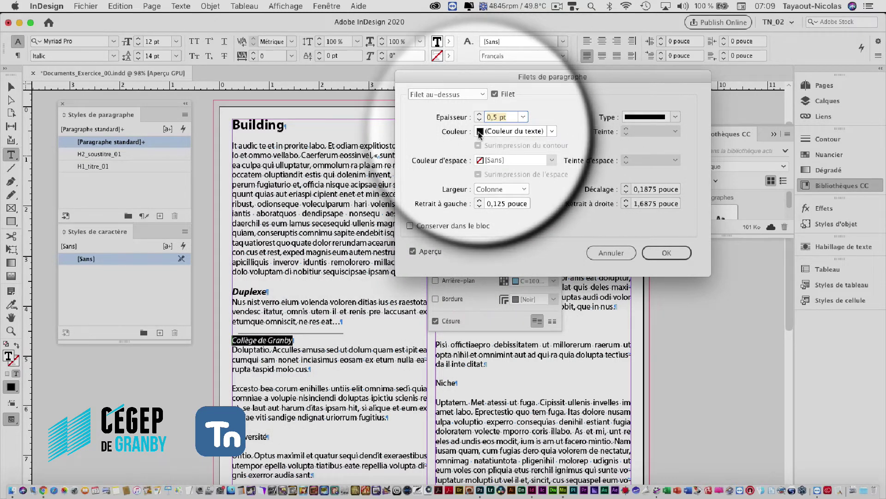
pyautogui.click(552, 131)
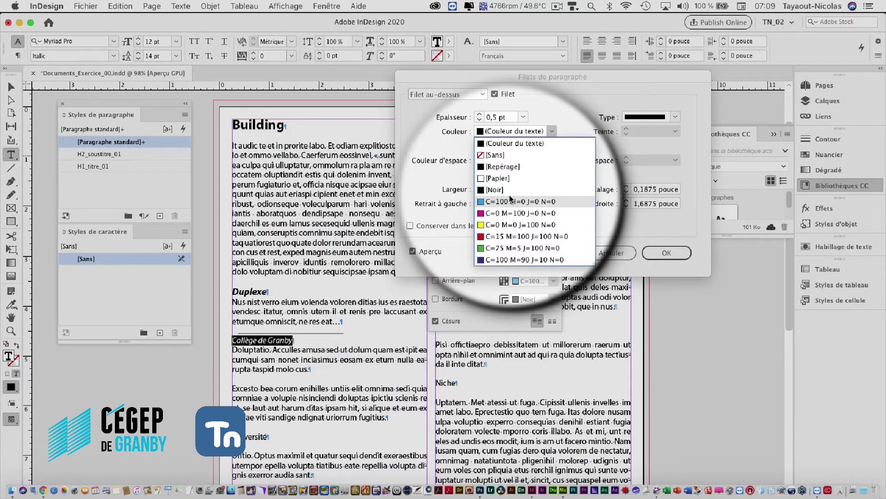
pyautogui.click(514, 144)
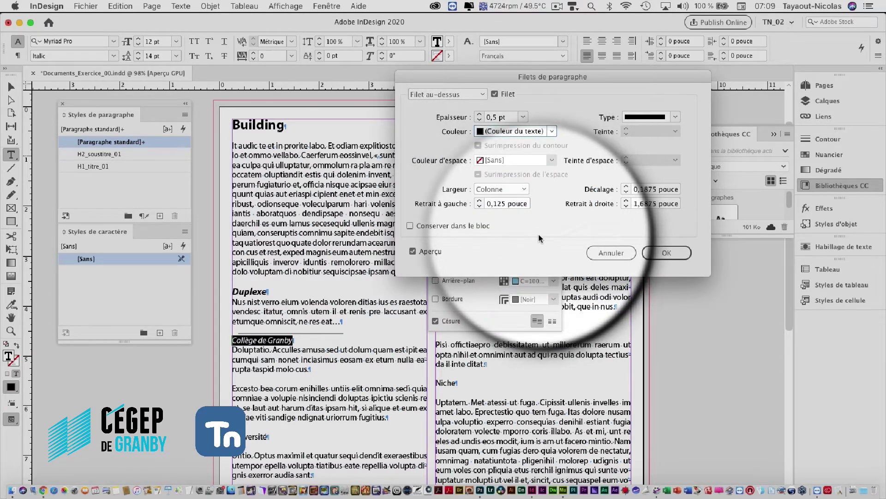
pyautogui.click(668, 253)
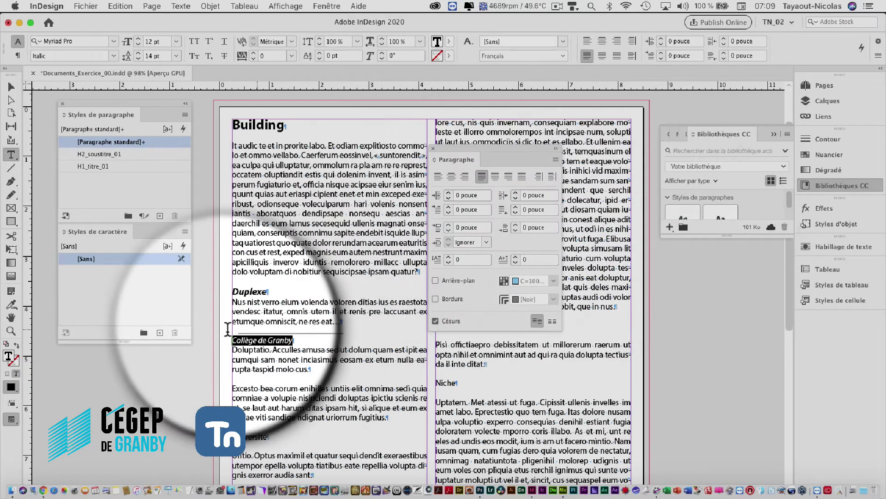
# Create a paragraph style named H3_intertitre_01 from the formatted "Collège de Granby" heading.
pyautogui.click(185, 116)
pyautogui.click(240, 119)
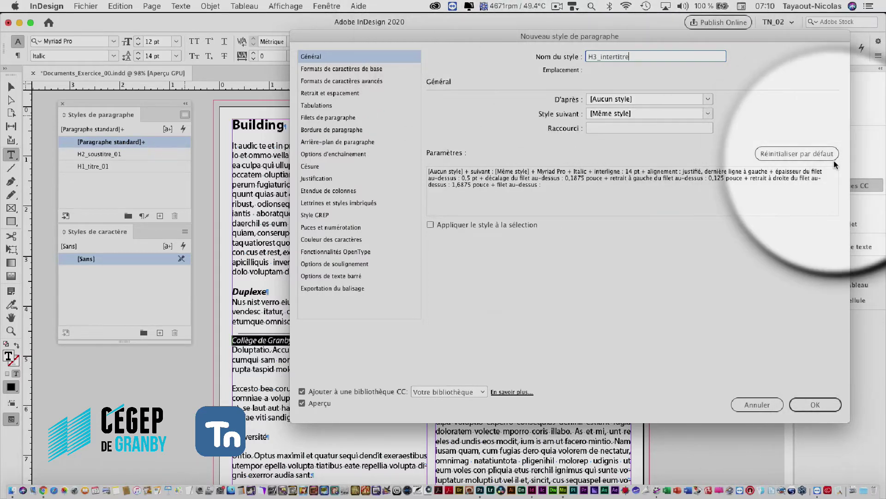
pyautogui.write('_01')
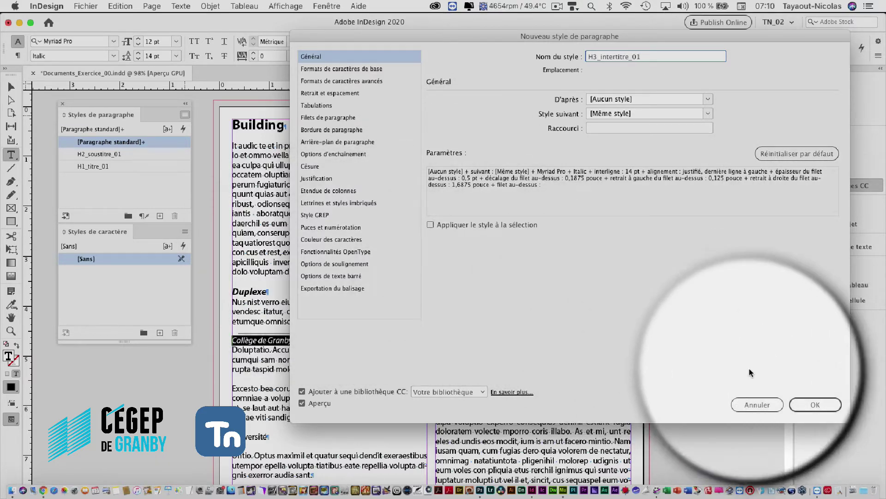
pyautogui.click(815, 404)
# Deselect the text frame and apply the H2_soustitre_01 style to the "Université" and "Tente Ecosia" headings.
pyautogui.click(6, 87)
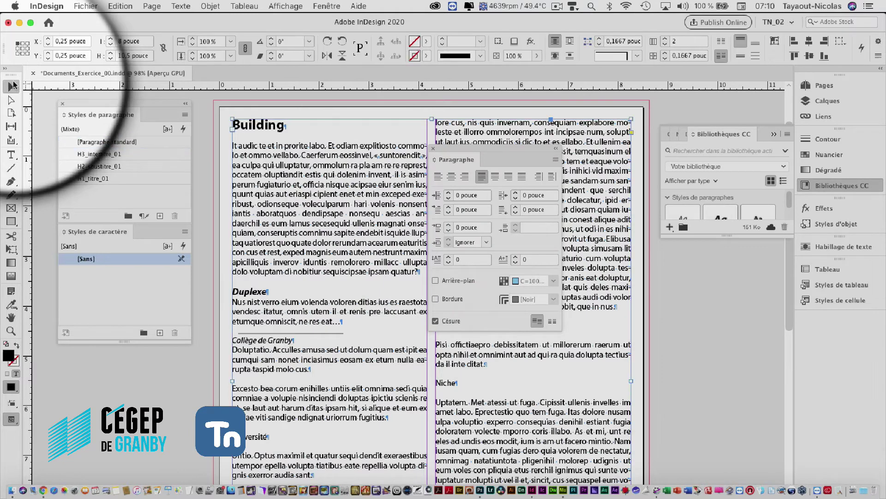
pyautogui.click(212, 135)
pyautogui.scroll(-5, 200, 282)
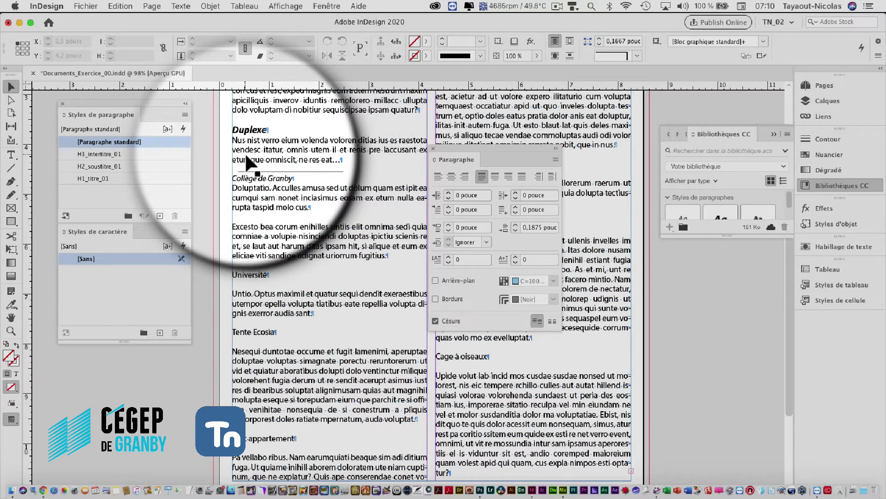
pyautogui.doubleClick(248, 274)
pyautogui.moveTo(278, 277); pyautogui.dragTo(233, 275)
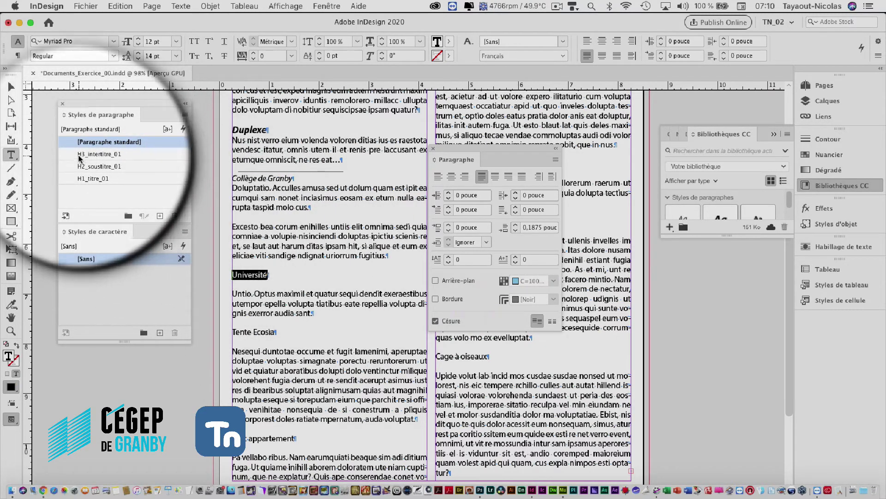
pyautogui.click(111, 166)
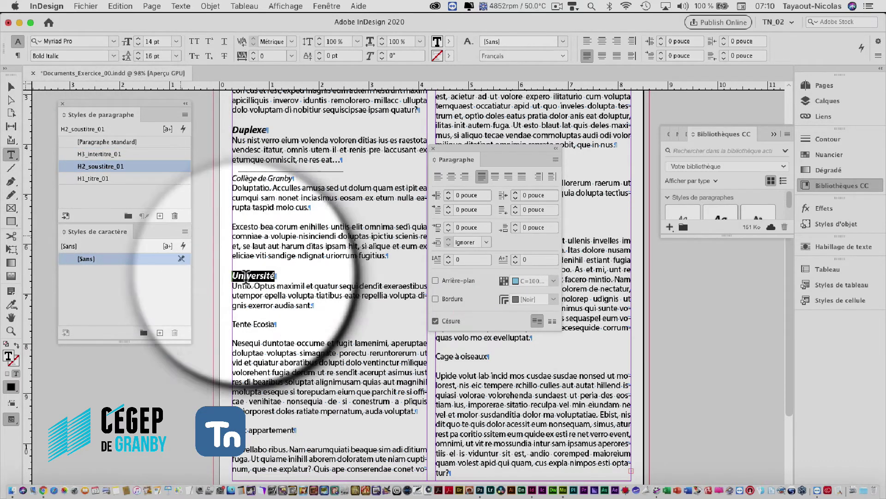
pyautogui.tripleClick(253, 324)
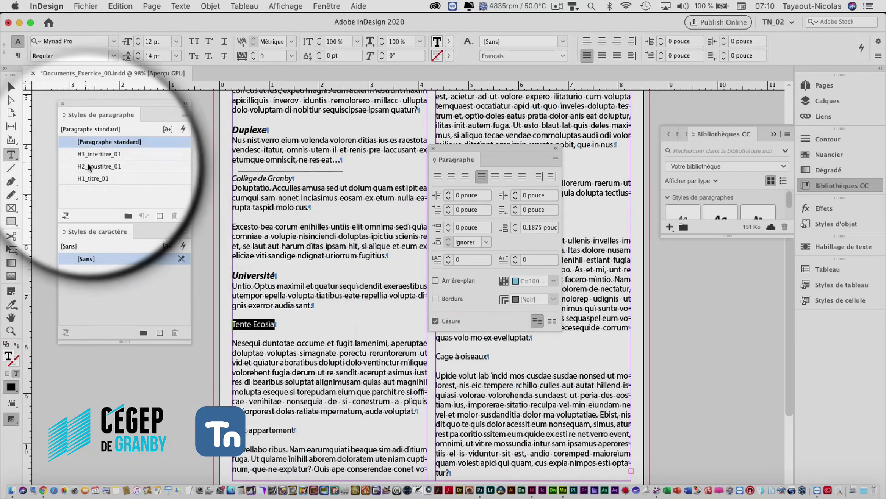
pyautogui.click(109, 166)
# Apply the H3_intertitre_01 style to the "appartement" heading and the "École secondaire" heading, moving the Paragraph panel off the text.
pyautogui.tripleClick(304, 427)
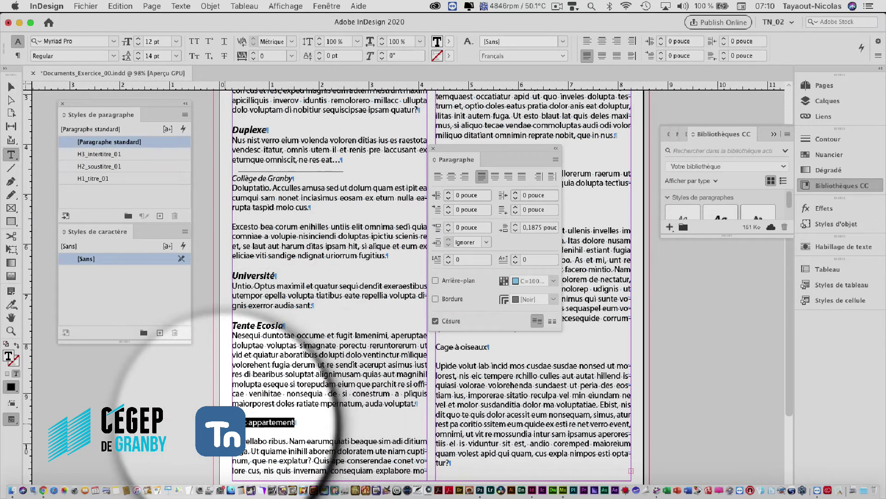
pyautogui.click(101, 154)
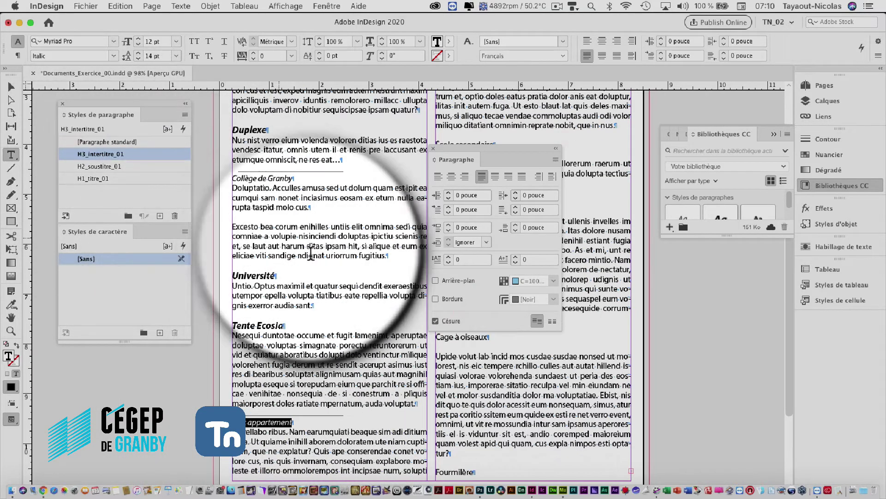
pyautogui.moveTo(464, 149); pyautogui.dragTo(682, 222)
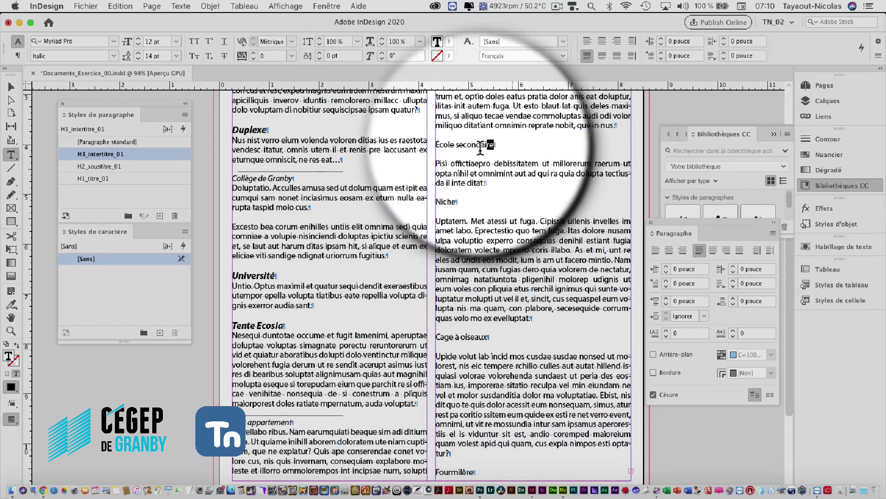
pyautogui.moveTo(472, 151); pyautogui.dragTo(233, 151)
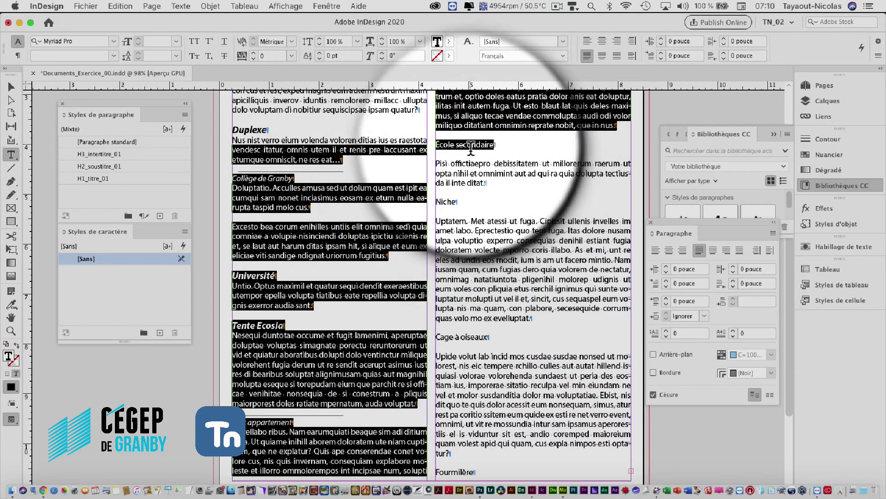
pyautogui.click(460, 150)
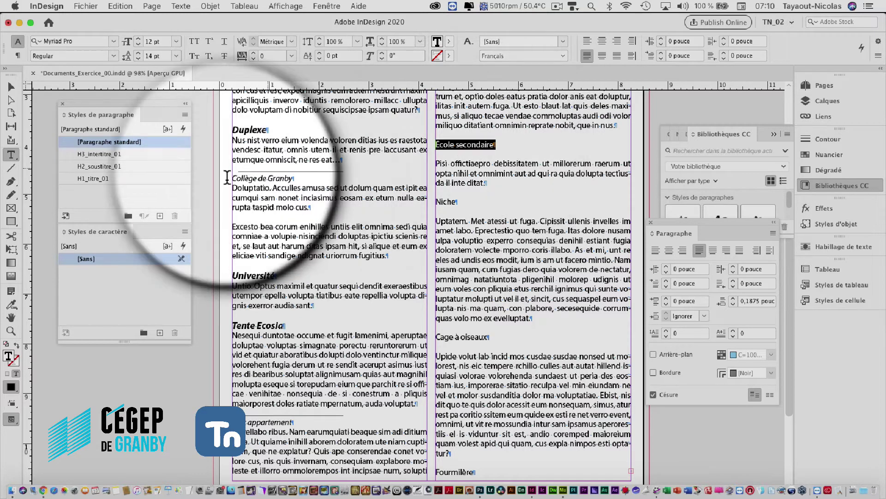
pyautogui.click(104, 153)
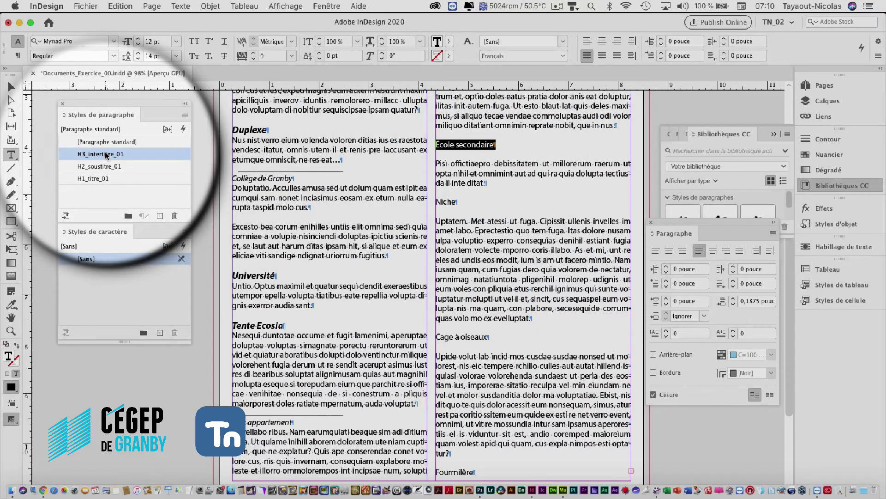
# Apply the H2_soustitre_01 style to the "Niche" and "Fourmilière" headings and H3_intertitre_01 to the "Cage à oiseaux" heading.
pyautogui.doubleClick(447, 194)
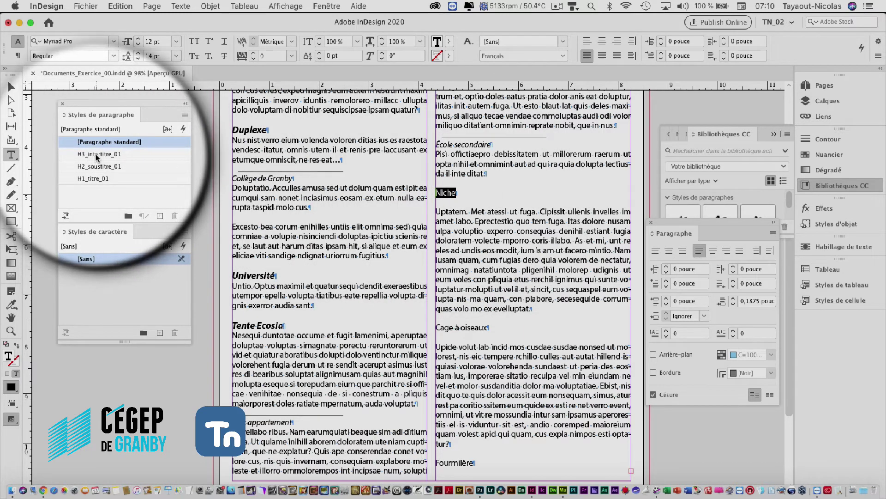
pyautogui.click(101, 166)
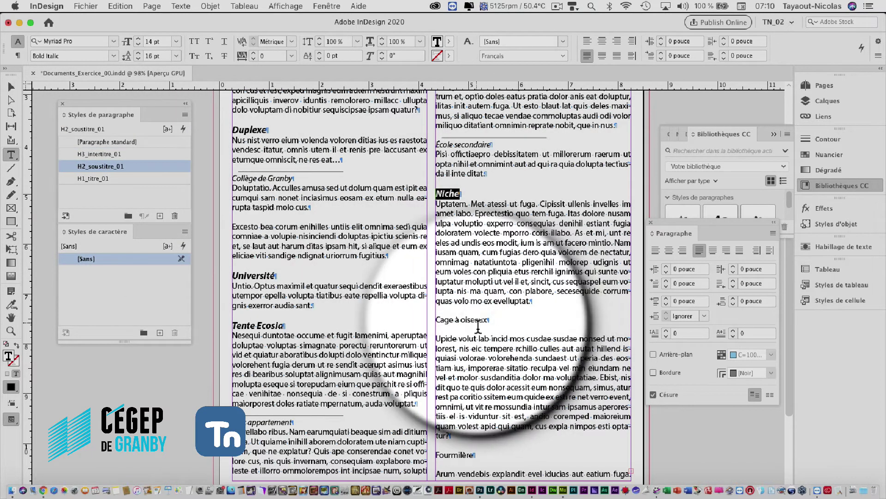
pyautogui.tripleClick(480, 319)
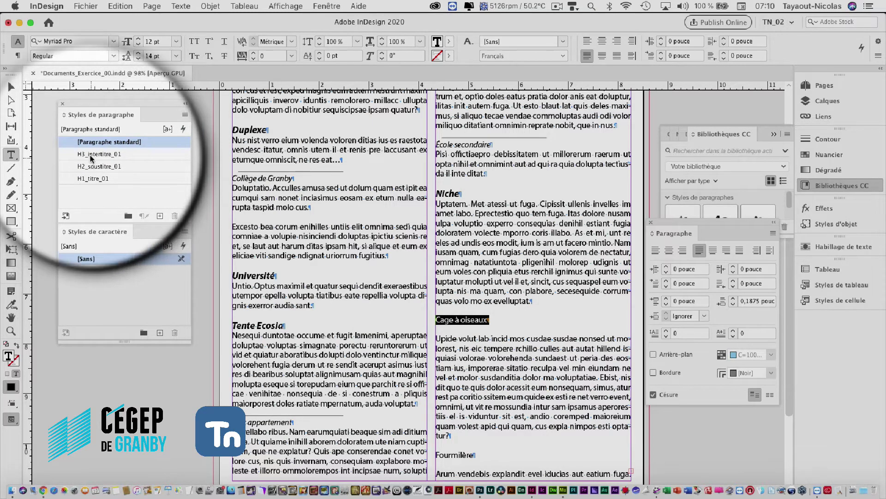
pyautogui.click(93, 154)
pyautogui.tripleClick(460, 445)
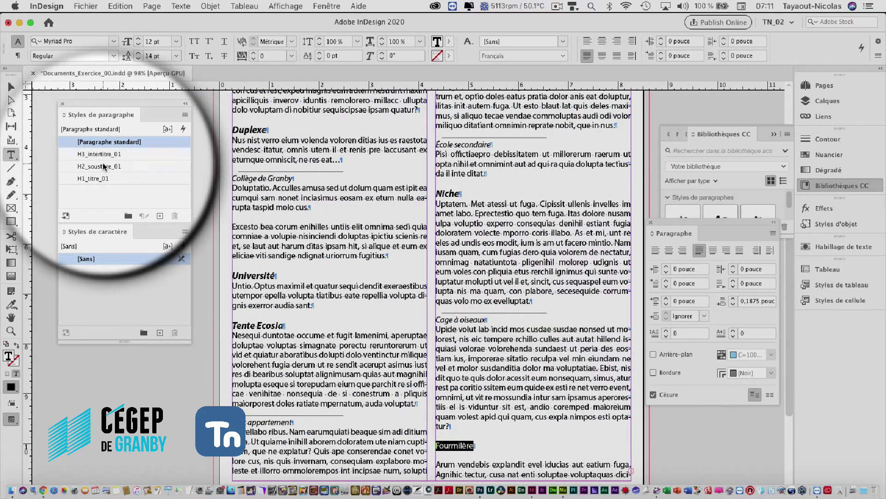
pyautogui.click(102, 167)
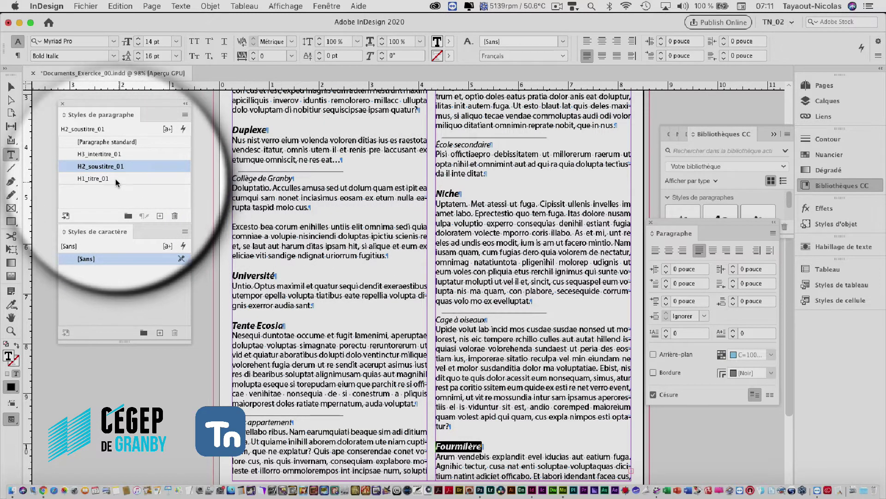
# Examine the general options of the H2_soustitre_01 style, including its shortcut field, and leave without changing them.
pyautogui.doubleClick(79, 166)
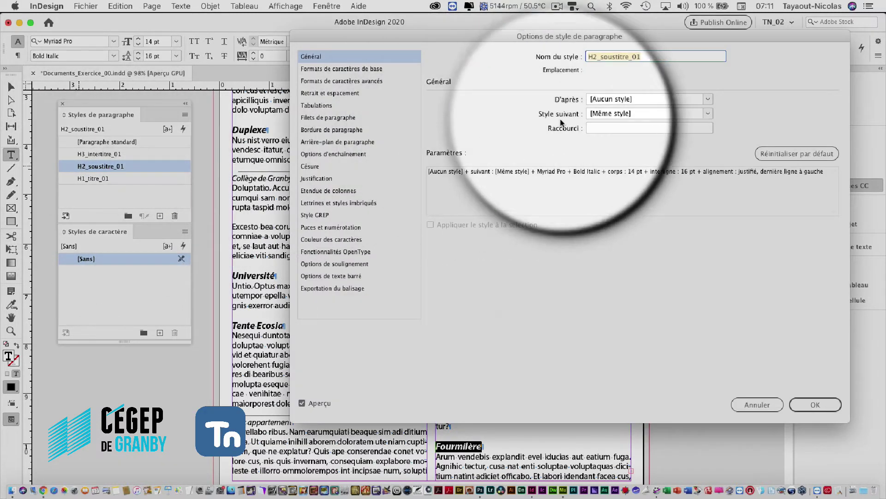
pyautogui.click(605, 129)
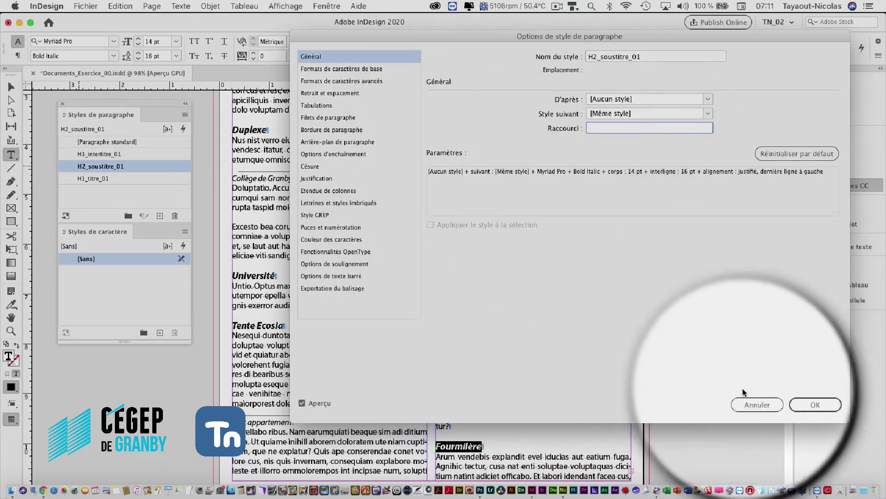
pyautogui.click(750, 404)
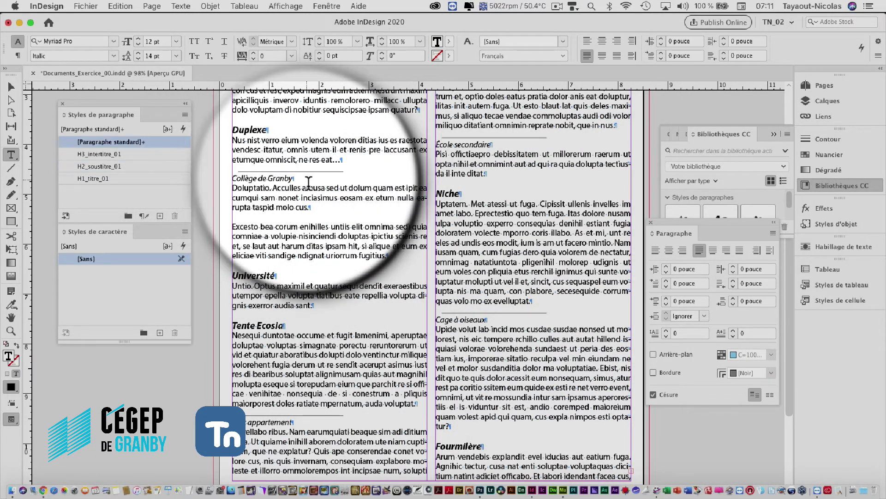
pyautogui.click(11, 87)
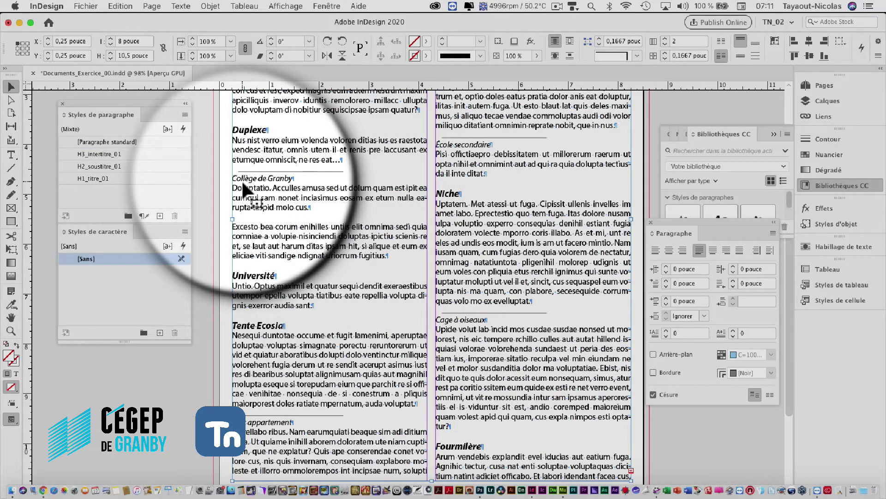
pyautogui.click(205, 165)
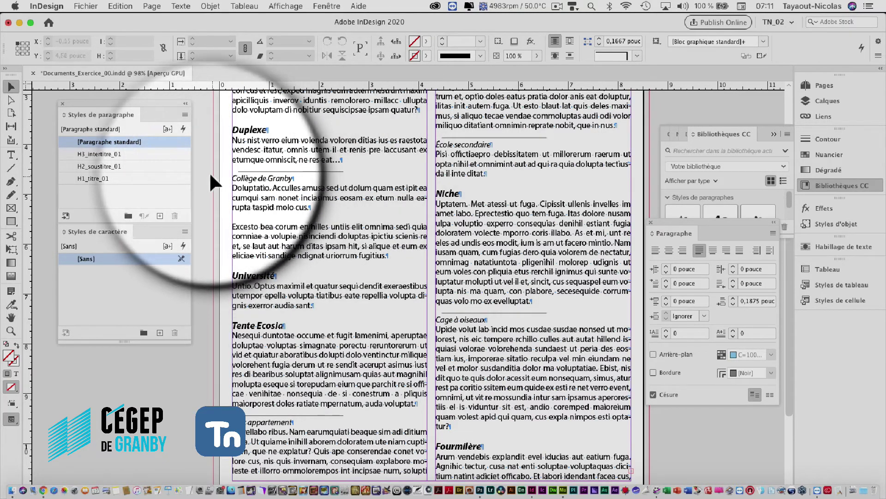
pyautogui.doubleClick(79, 155)
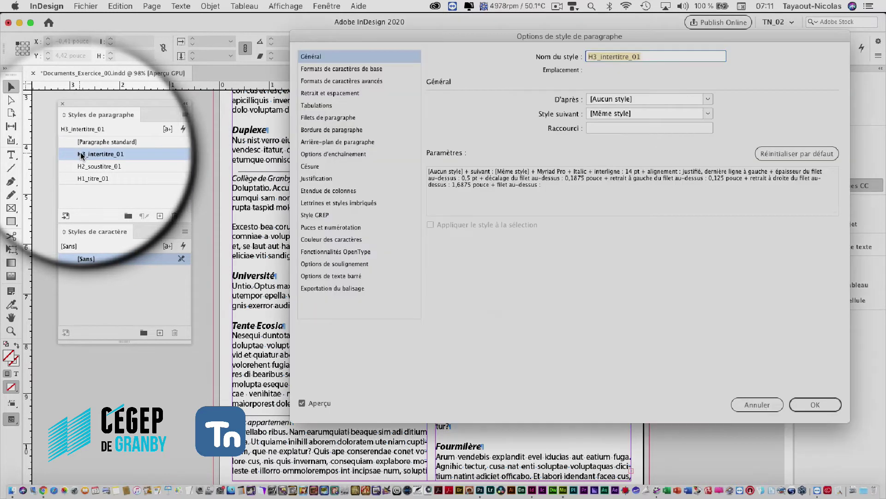
pyautogui.moveTo(390, 79); pyautogui.dragTo(393, 82)
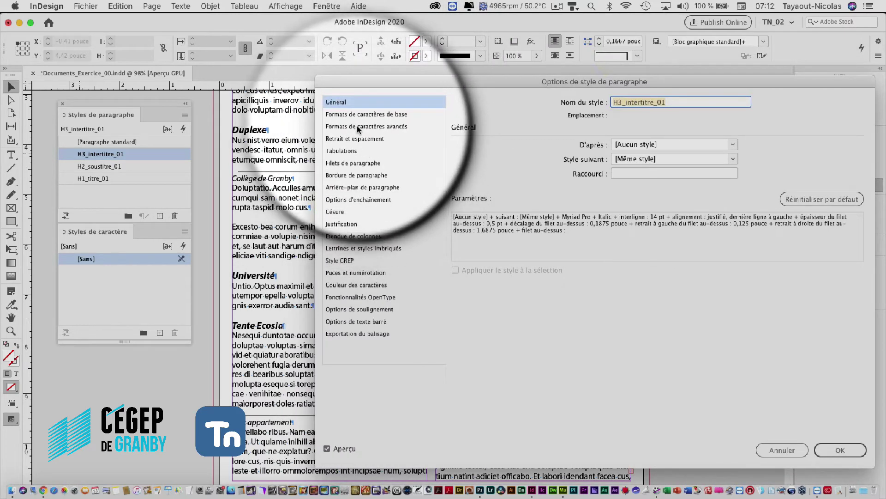
pyautogui.click(351, 139)
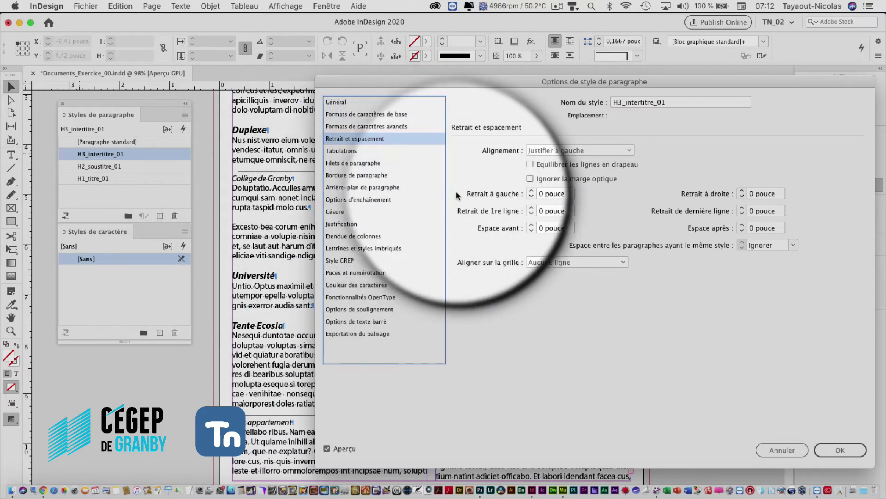
pyautogui.click(531, 225)
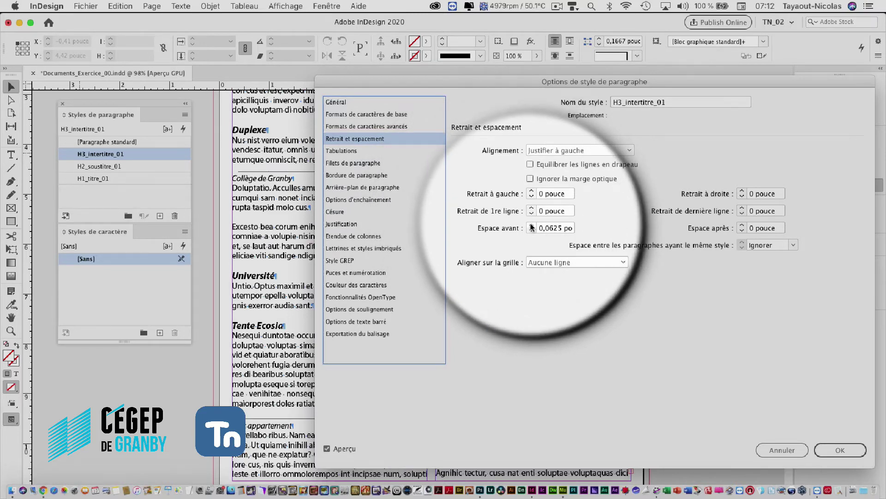
pyautogui.click(531, 225)
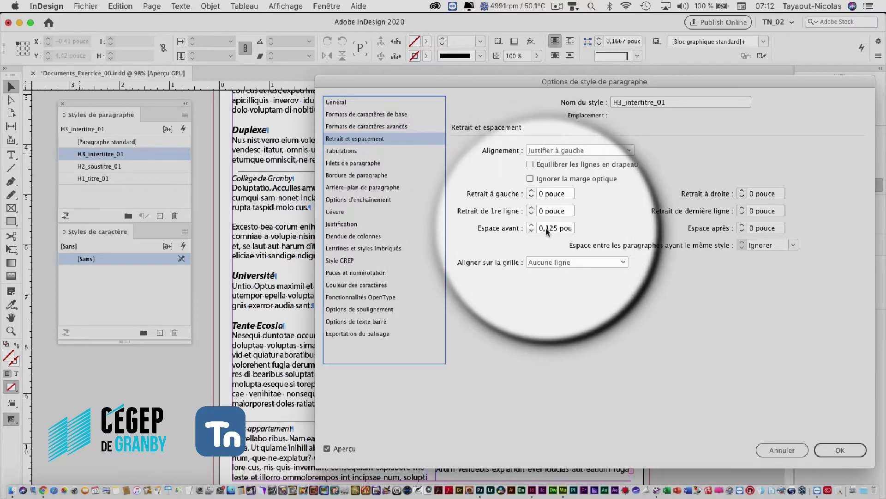
pyautogui.moveTo(370, 87); pyautogui.dragTo(434, 186)
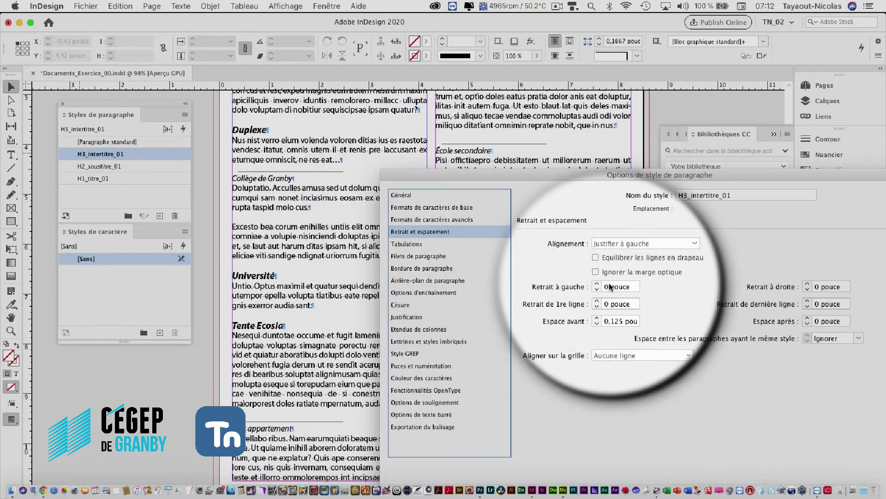
pyautogui.click(597, 318)
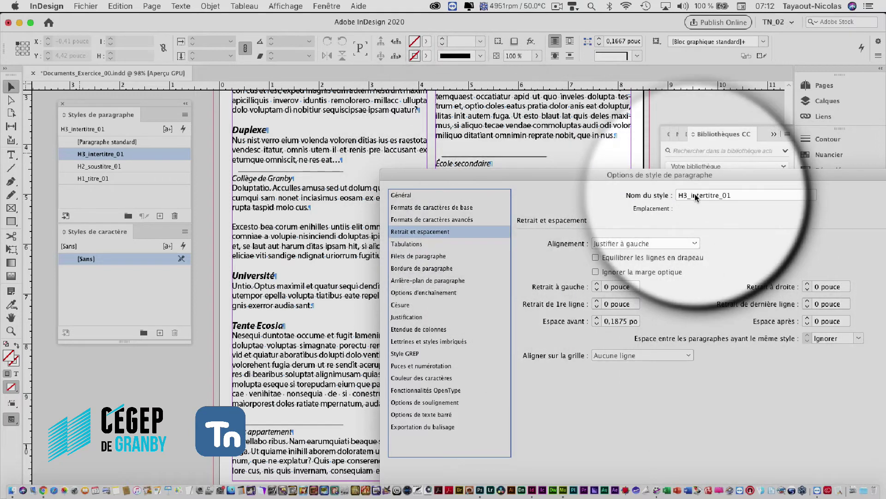
pyautogui.moveTo(691, 176); pyautogui.dragTo(540, 23)
pyautogui.click(696, 390)
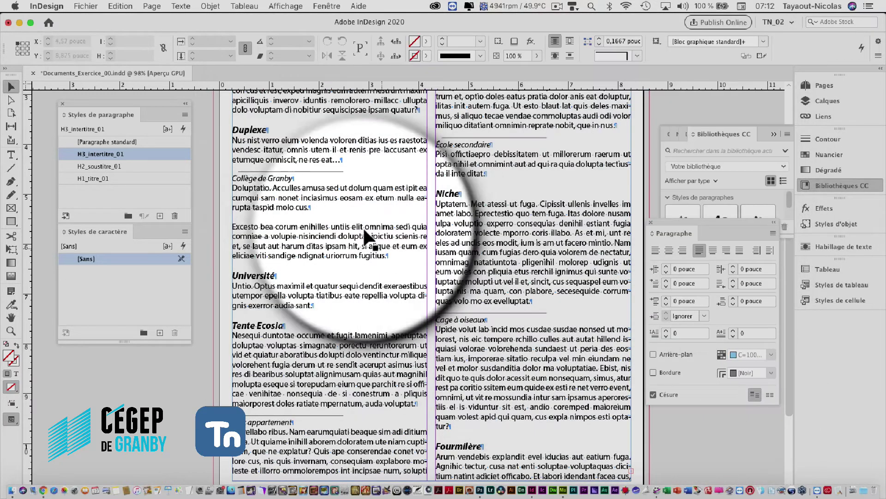
# Apply the H3_intertitre_01 style to the "Collège de Granby" heading.
pyautogui.doubleClick(304, 178)
pyautogui.moveTo(304, 178); pyautogui.dragTo(232, 179)
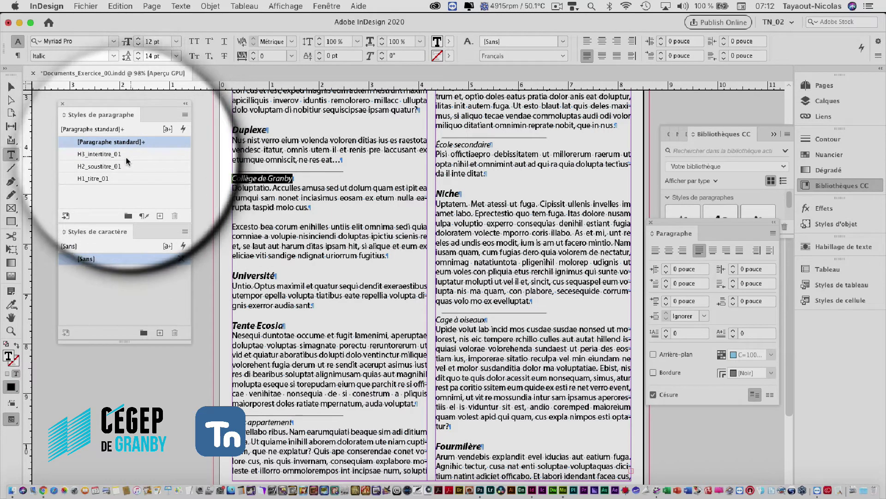
pyautogui.click(98, 155)
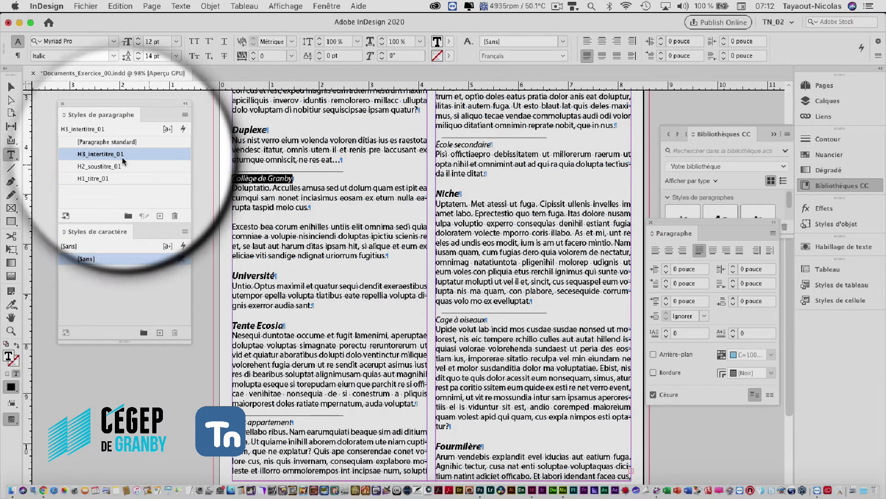
# With the text frame deselected, edit the H3_intertitre_01 style to have 0,125 pouce of space before and a 0,125 pouce left indent.
pyautogui.click(11, 87)
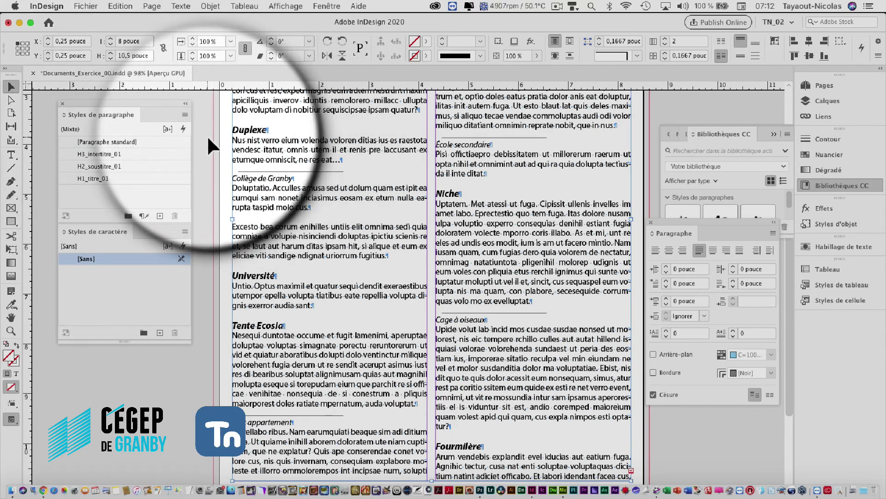
pyautogui.click(207, 135)
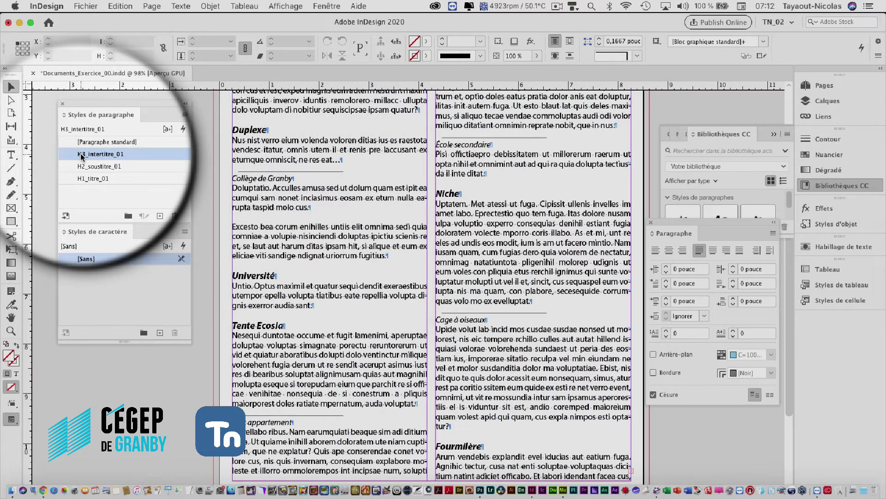
pyautogui.doubleClick(81, 156)
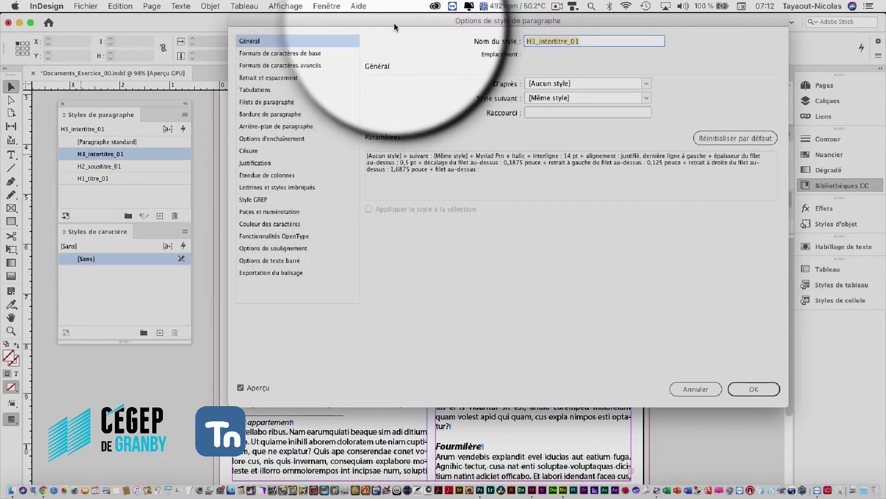
pyautogui.moveTo(438, 57); pyautogui.dragTo(429, 85)
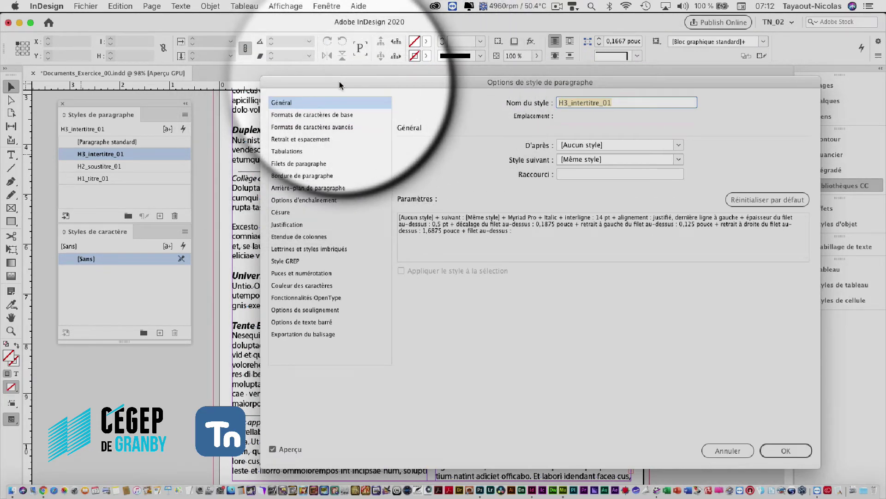
pyautogui.moveTo(339, 82); pyautogui.dragTo(404, 71)
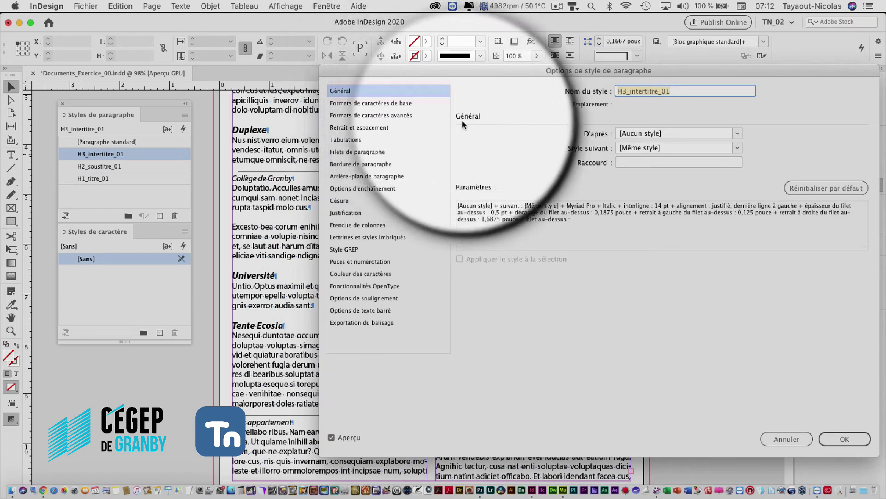
pyautogui.click(359, 127)
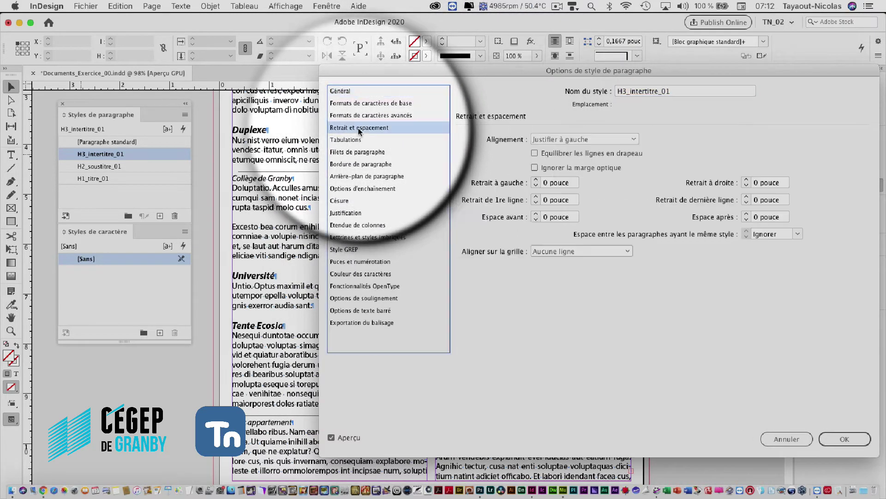
pyautogui.click(536, 214)
pyautogui.click(535, 214)
pyautogui.click(535, 213)
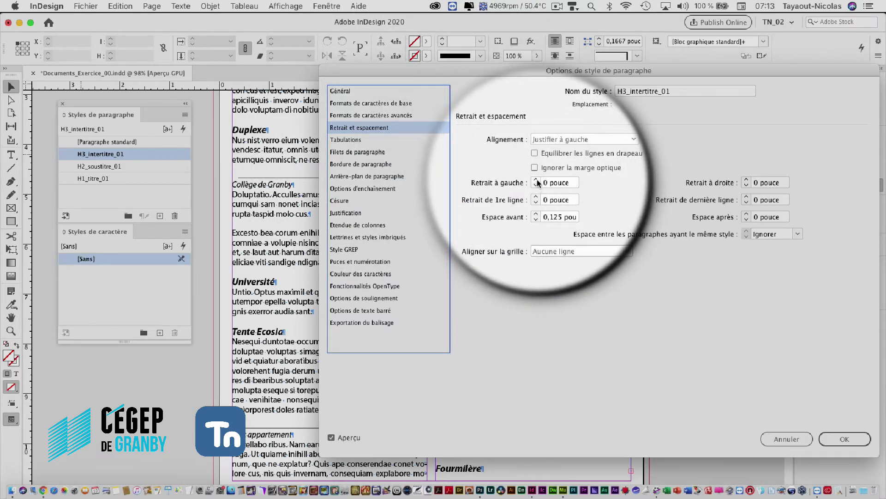
pyautogui.click(536, 180)
pyautogui.click(536, 181)
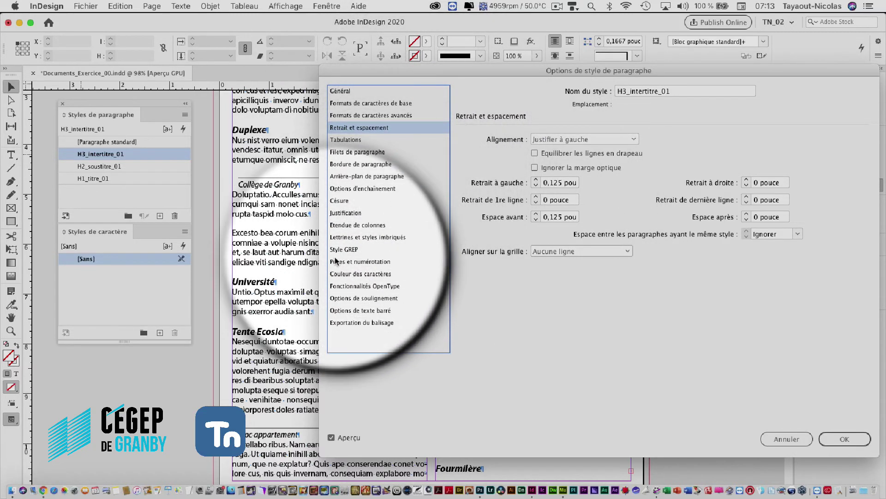
# Set the character colour of the H3_intertitre_01 style to C=100 M=90 J=10 N=0 with an 80 % tint.
pyautogui.click(349, 274)
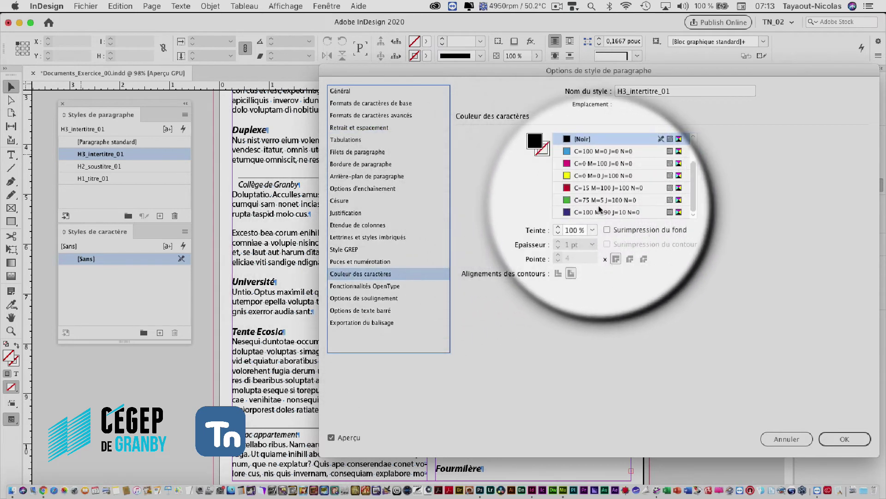
pyautogui.click(606, 212)
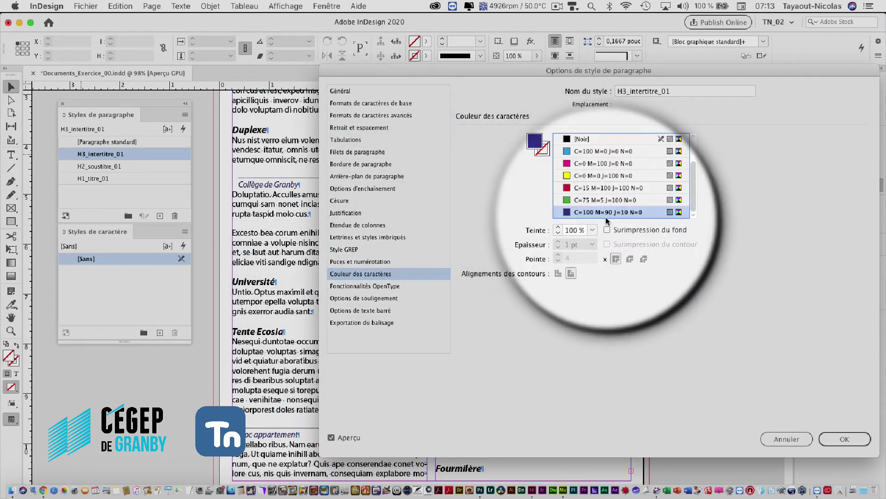
pyautogui.click(592, 231)
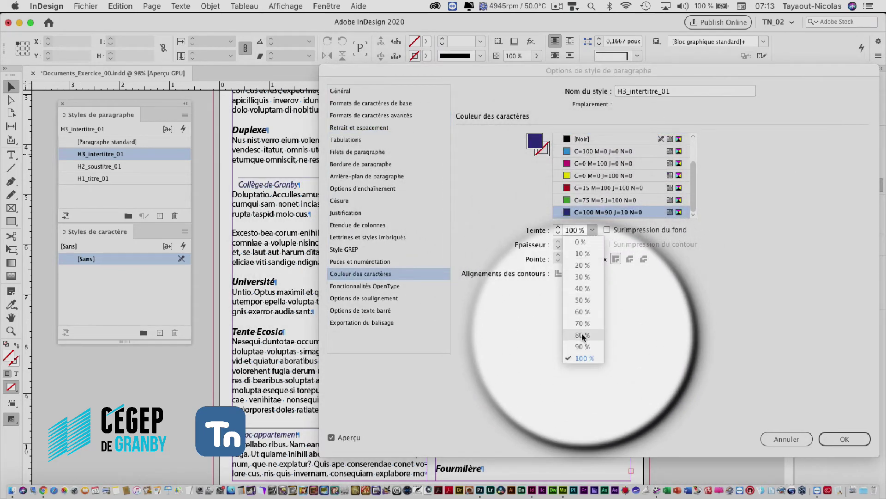
pyautogui.click(582, 335)
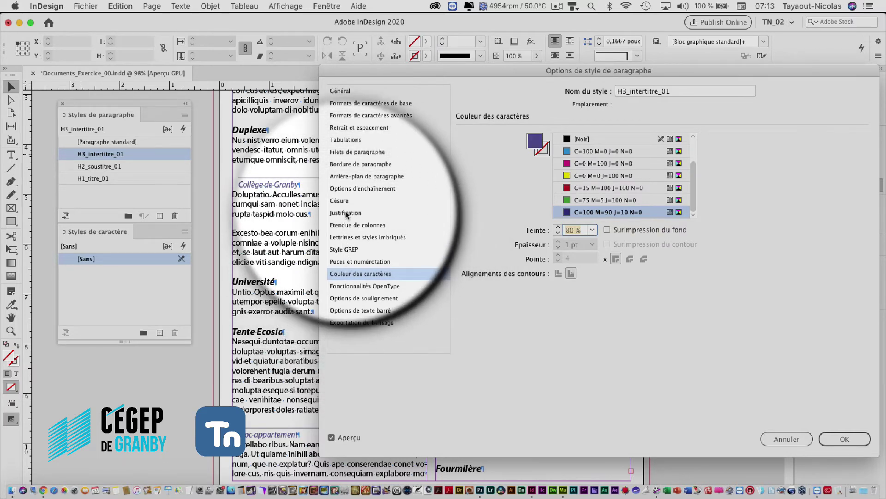
# Set the colour of the rule above the paragraph in the H3_intertitre_01 style to [Noir].
pyautogui.click(353, 151)
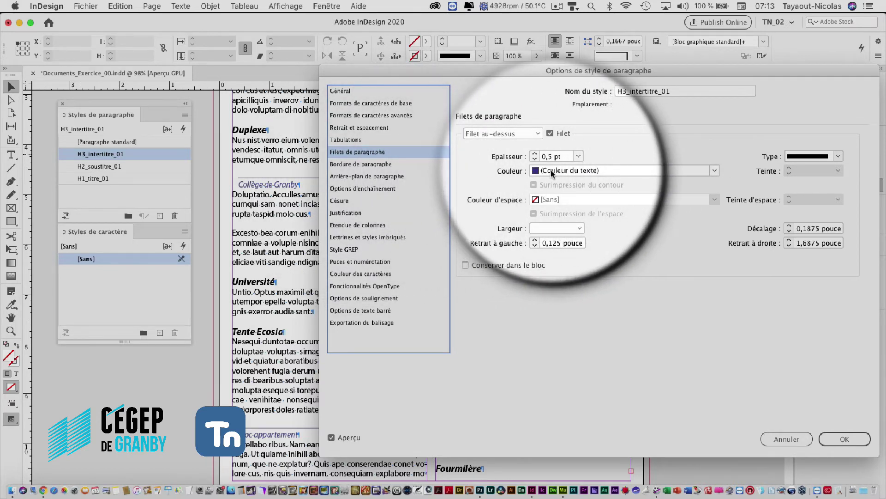
pyautogui.click(575, 169)
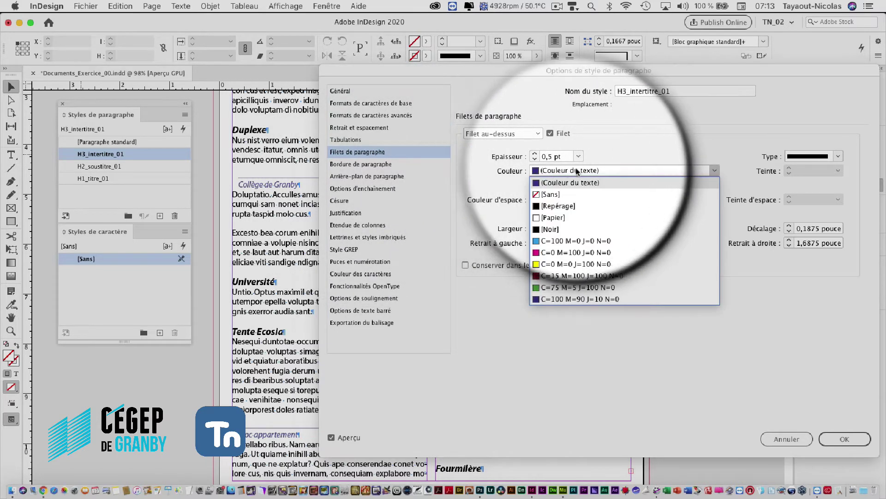
pyautogui.click(561, 230)
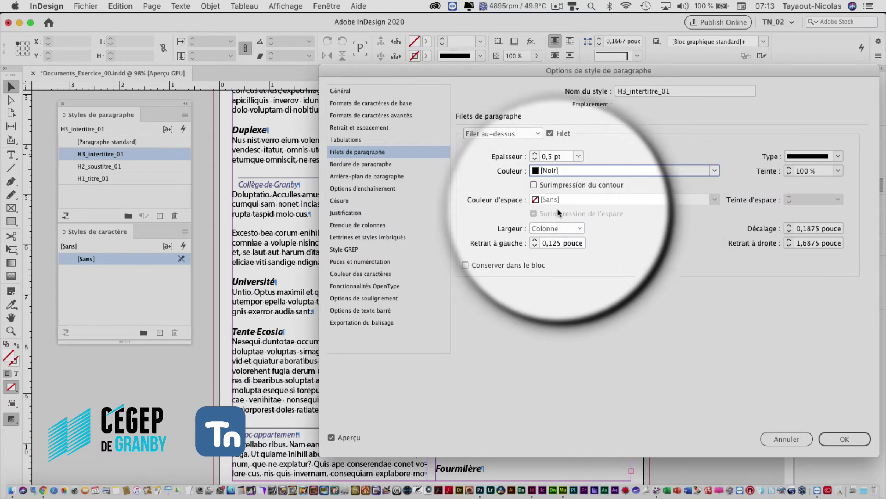
# Try a 0,25 pt weight for the rule above the paragraph in the H3_intertitre_01 style.
pyautogui.click(577, 156)
pyautogui.click(563, 180)
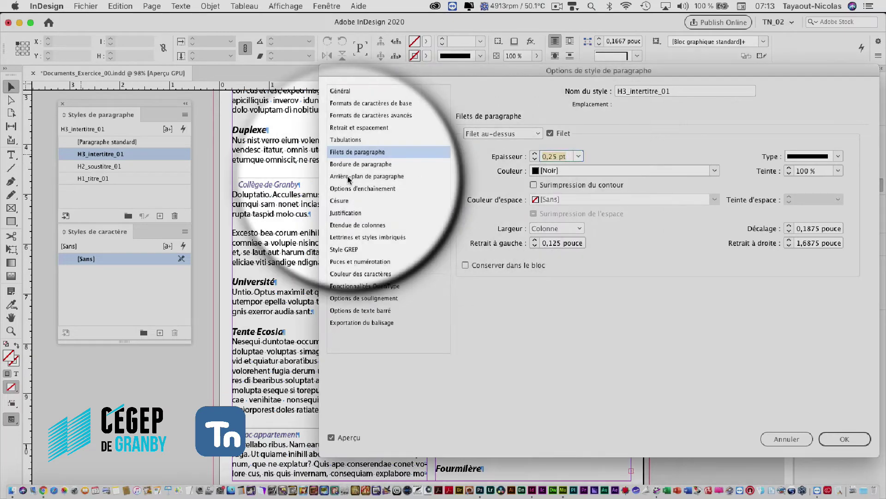
pyautogui.moveTo(377, 75); pyautogui.dragTo(371, 95)
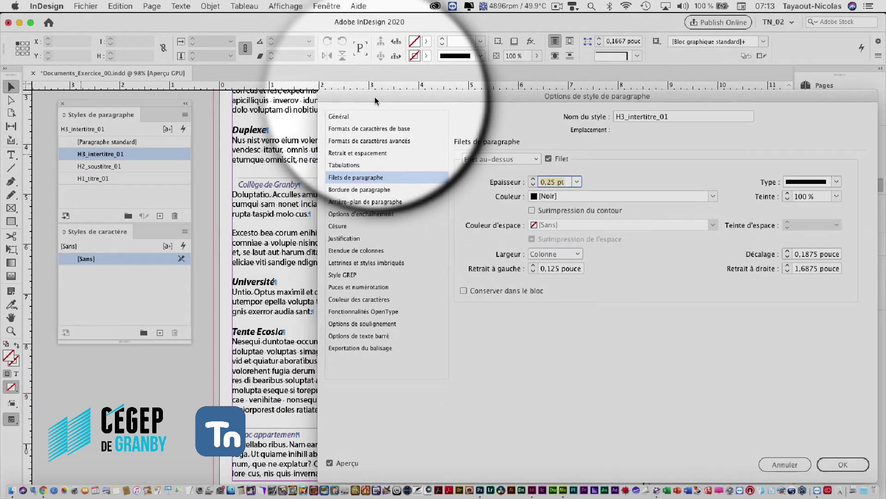
# Set the weight of the rule above the paragraph to 0,5 pt and save the H3_intertitre_01 style.
pyautogui.click(577, 182)
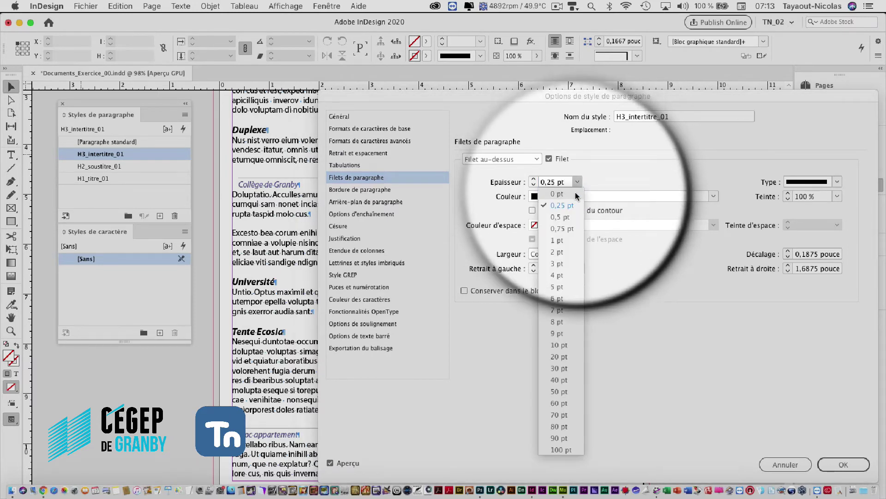
pyautogui.click(568, 215)
pyautogui.moveTo(411, 96); pyautogui.dragTo(404, 57)
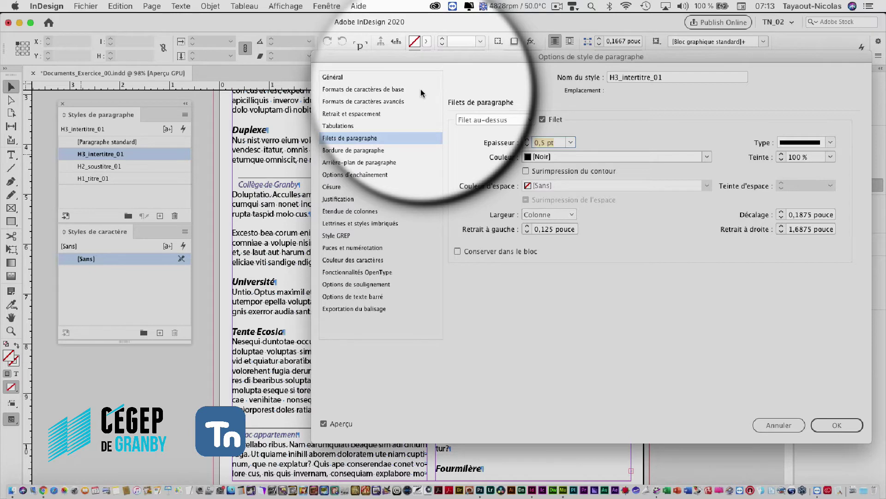
pyautogui.click(826, 427)
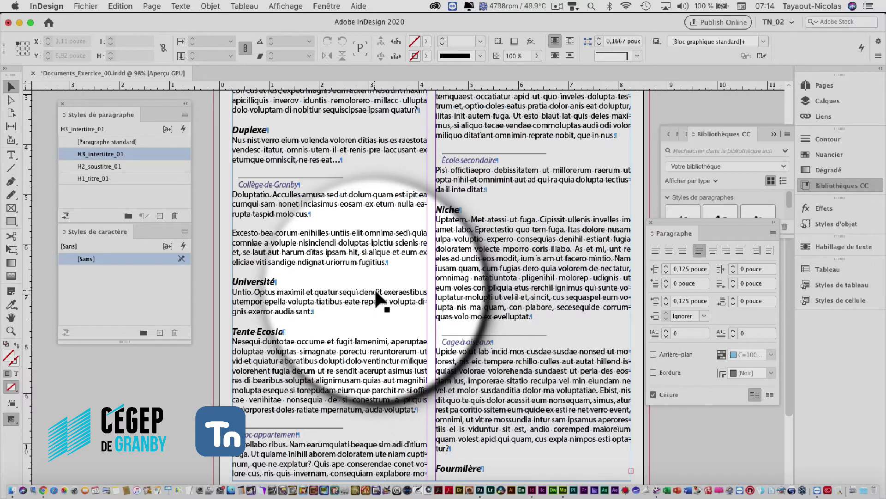
# Set the word "inciasimus" under the "Collège de Granby" heading in Myriad Pro Italic.
pyautogui.click(99, 295)
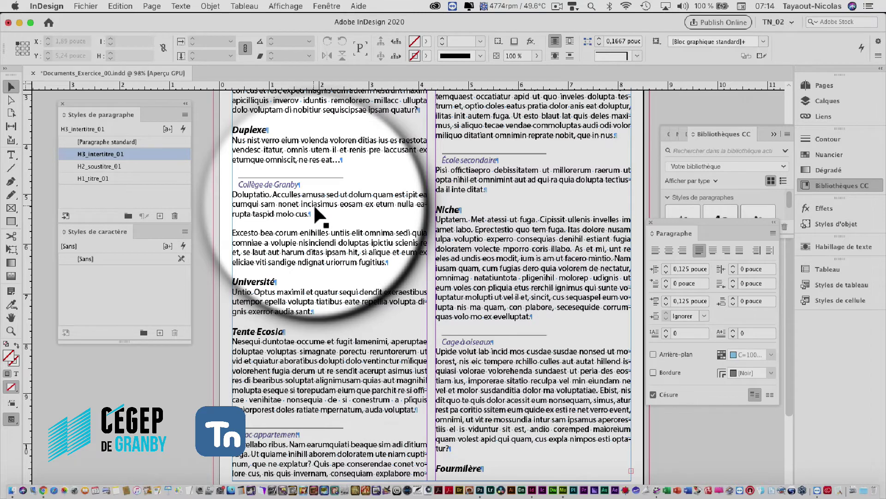
pyautogui.press('t')
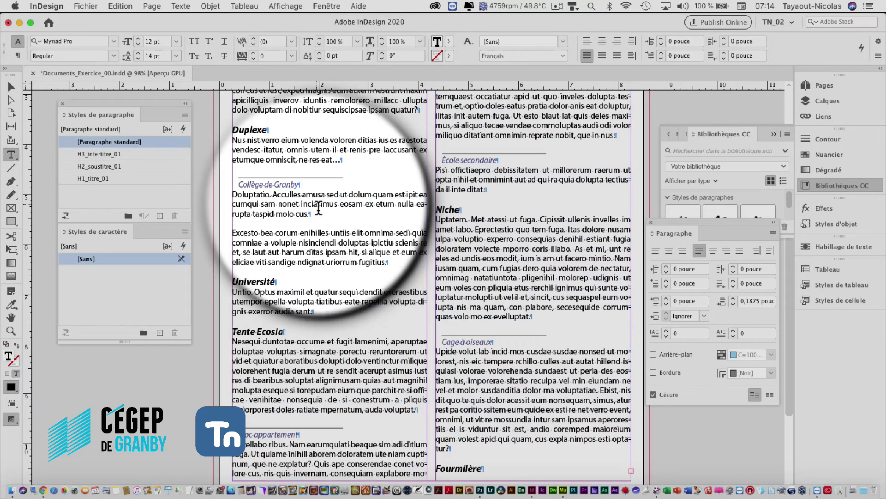
pyautogui.doubleClick(318, 205)
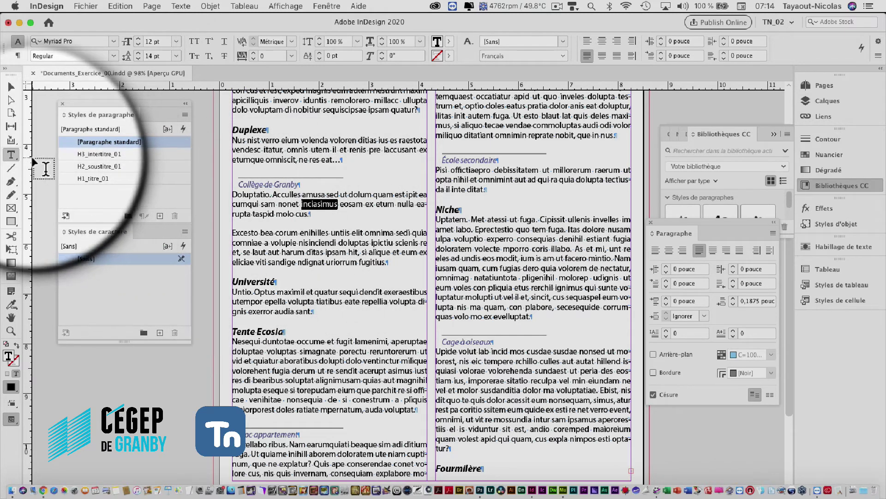
pyautogui.click(113, 56)
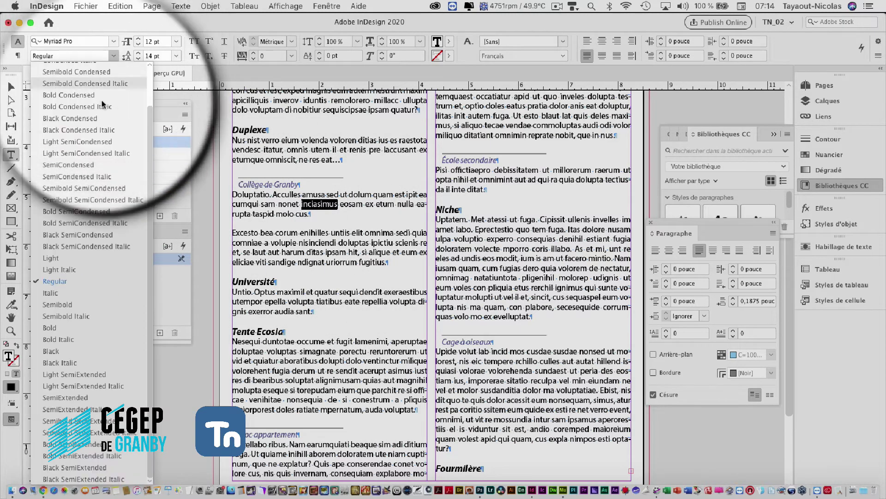
pyautogui.click(77, 293)
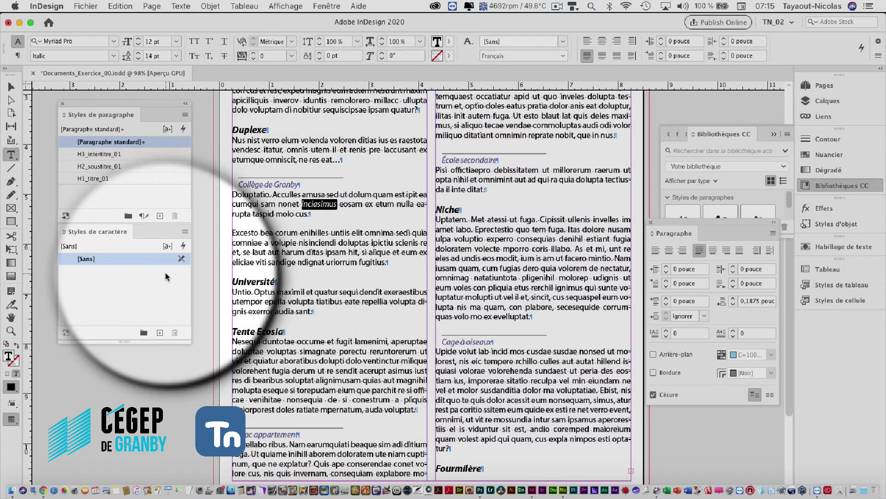
# Create a character style named mots_langue_etrange from the italic formatting of the selected word.
pyautogui.click(185, 232)
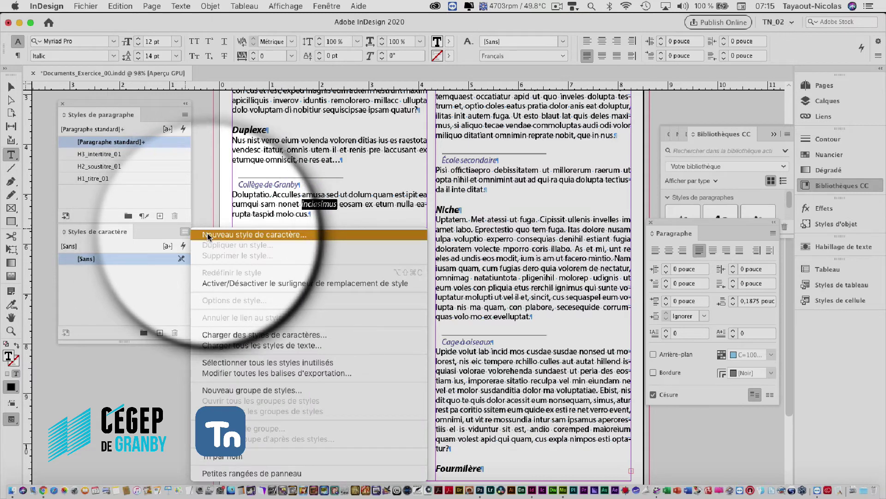
pyautogui.click(208, 235)
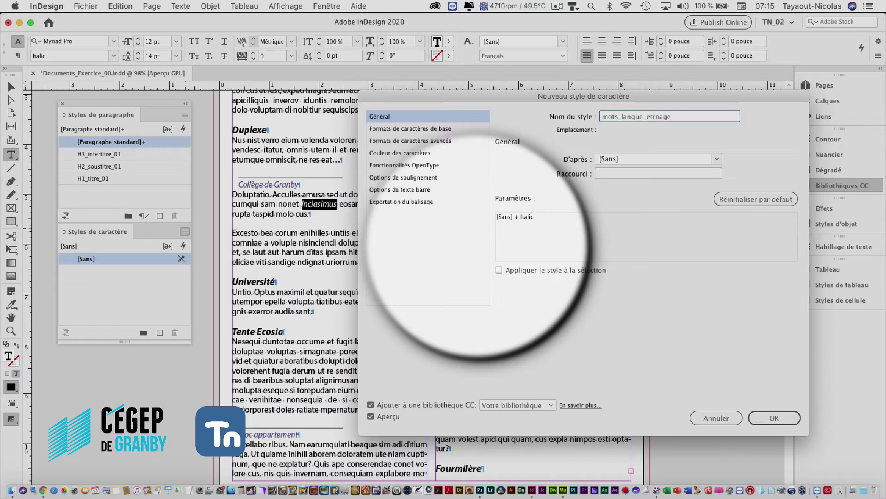
pyautogui.press('BackSpace')
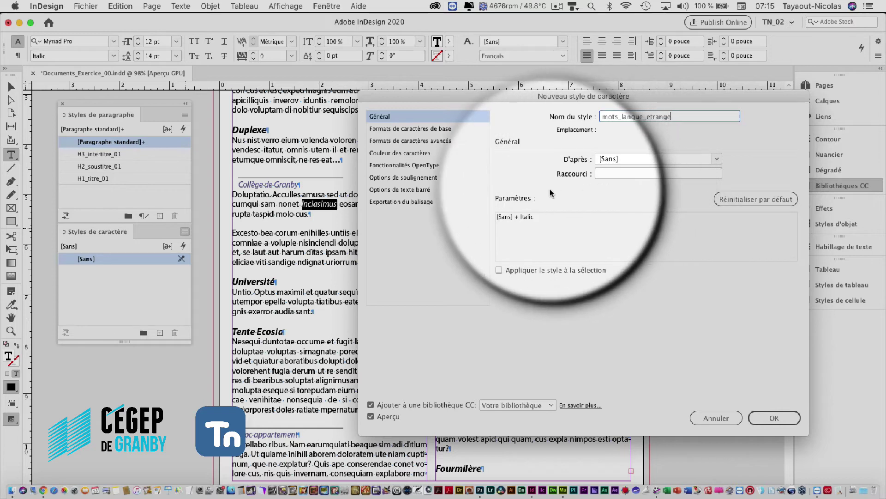
pyautogui.click(774, 418)
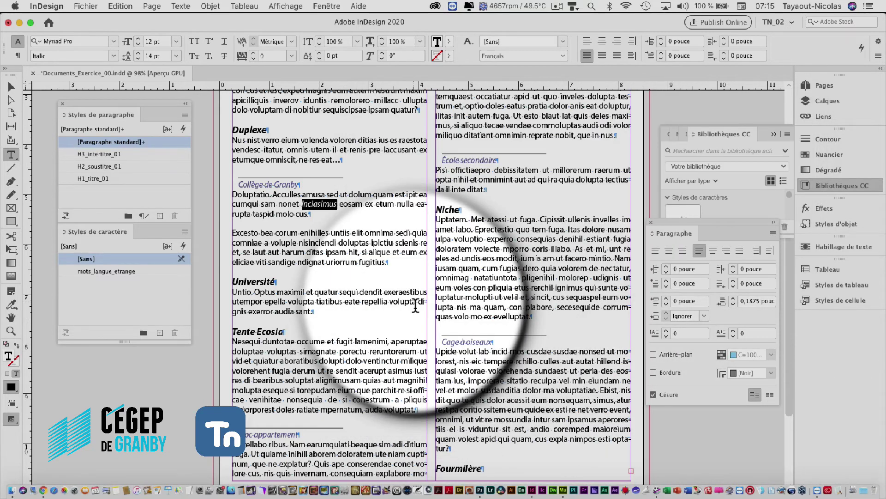
# Apply the mots_langue_etrange character style to the words "quatur", "sendit", "atessi", "sincit" and "volorehenda" in the body text.
pyautogui.click(321, 296)
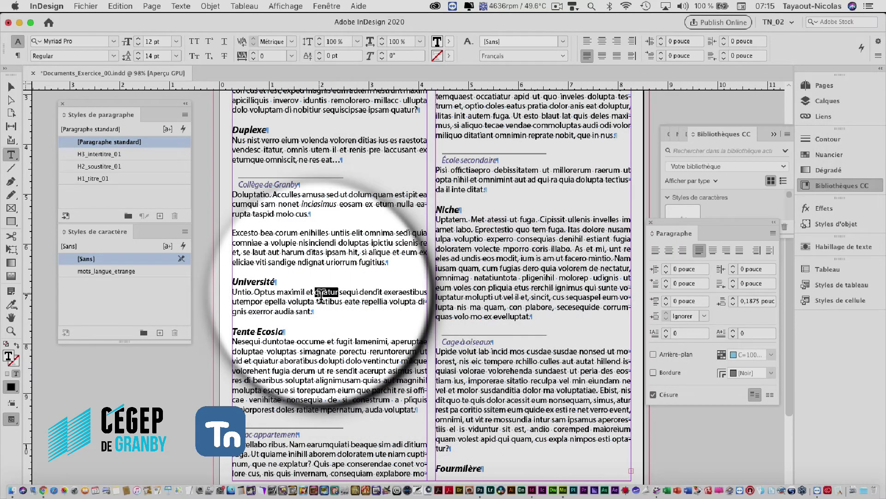
pyautogui.click(127, 271)
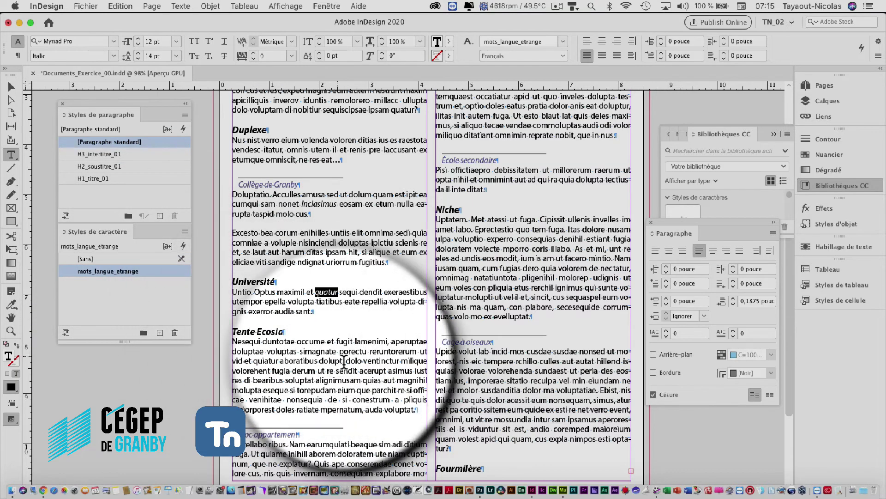
pyautogui.doubleClick(347, 370)
pyautogui.click(107, 271)
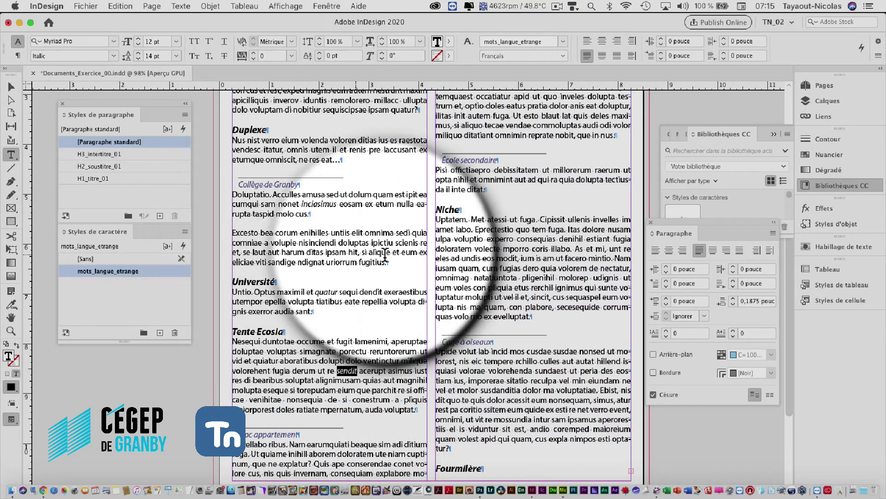
pyautogui.doubleClick(496, 220)
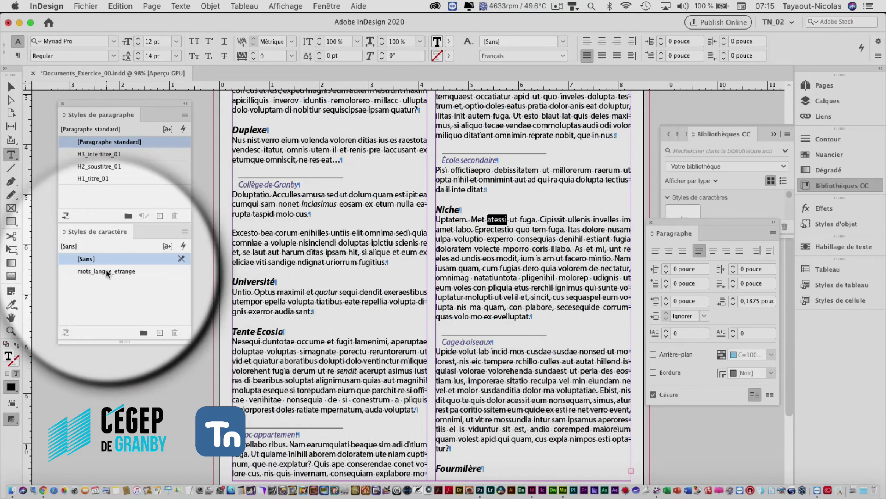
pyautogui.click(107, 271)
pyautogui.doubleClick(540, 297)
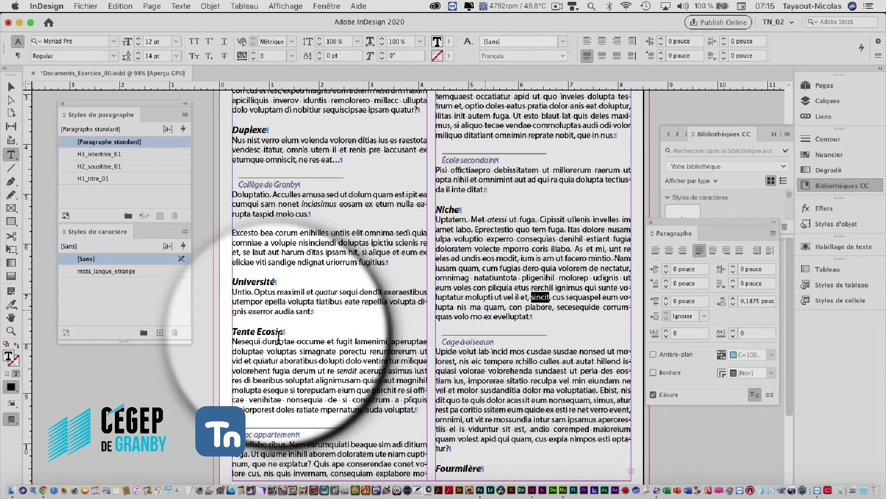
pyautogui.click(107, 271)
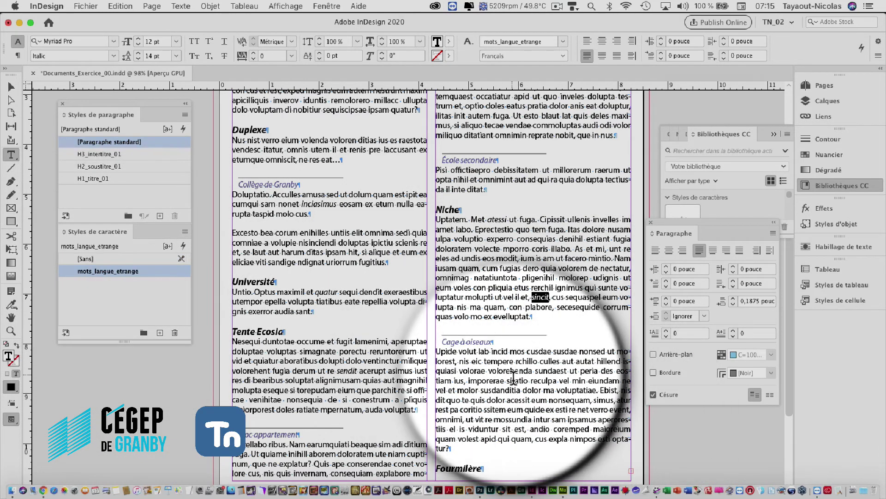
pyautogui.click(107, 271)
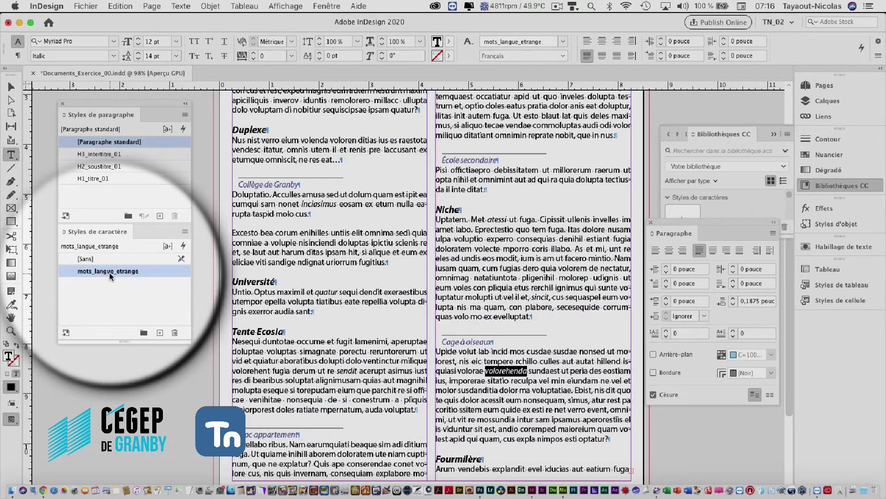
# Edit the mots_langue_etrange character style to use Minion Pro at 12 pt with 14 pt leading.
pyautogui.doubleClick(110, 273)
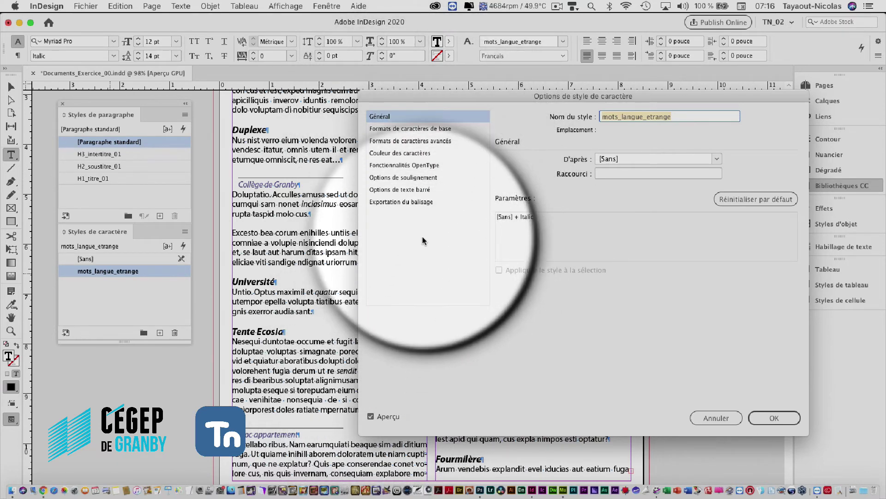
pyautogui.click(408, 128)
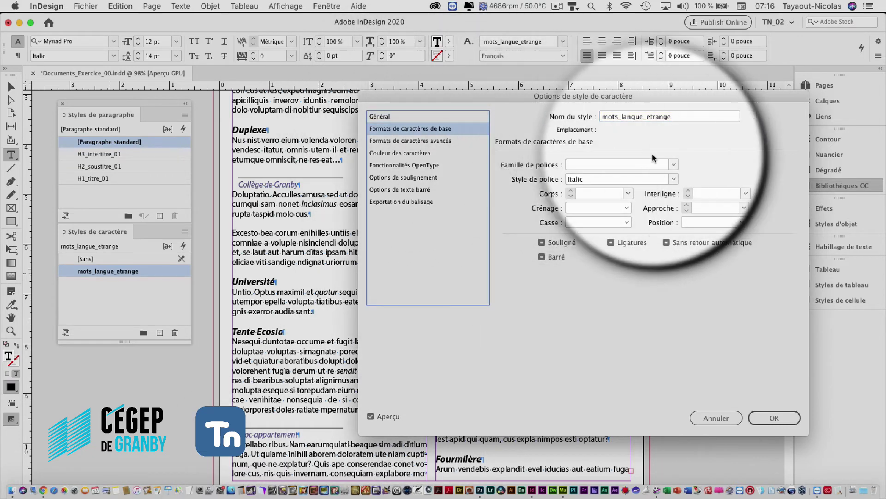
pyautogui.click(674, 164)
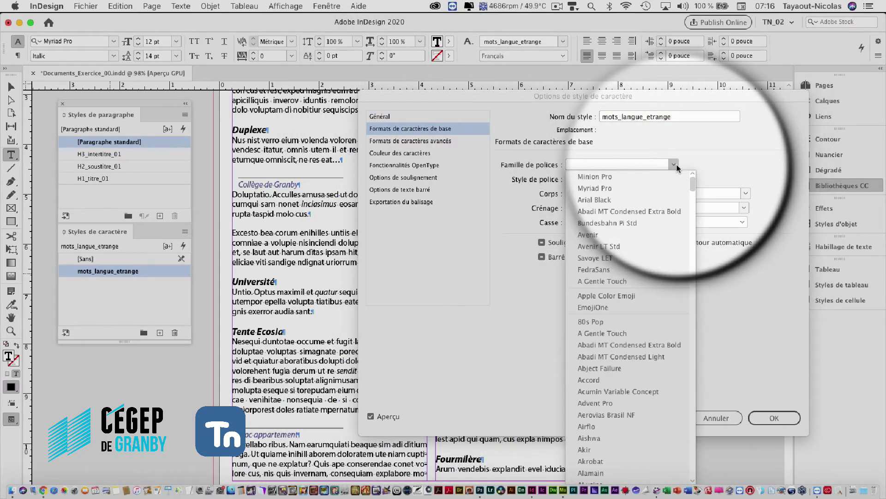
pyautogui.click(633, 176)
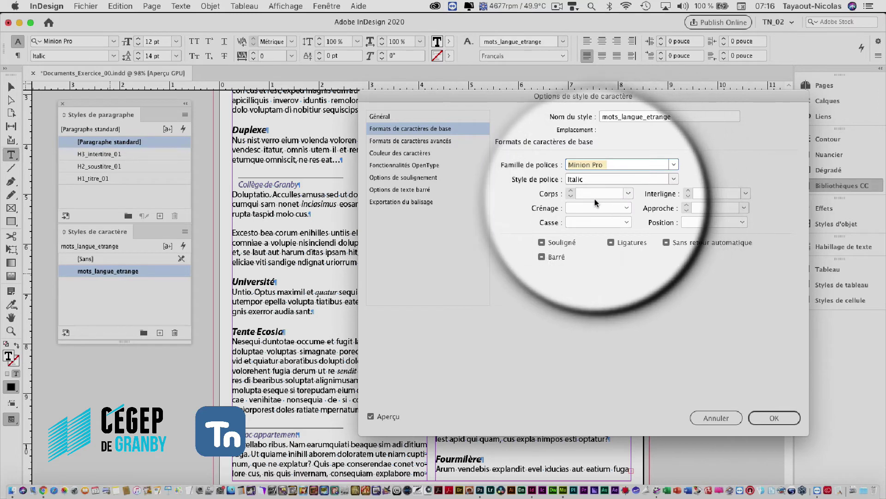
pyautogui.click(629, 194)
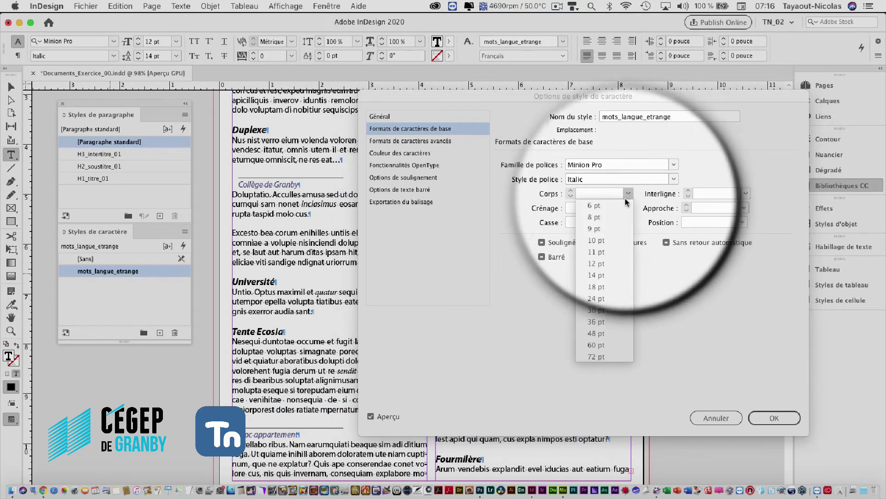
pyautogui.click(603, 261)
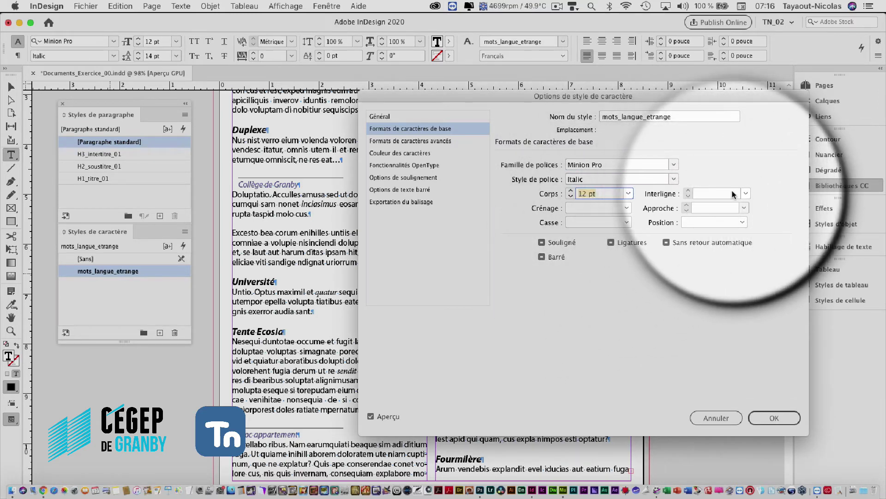
pyautogui.click(746, 193)
pyautogui.click(713, 287)
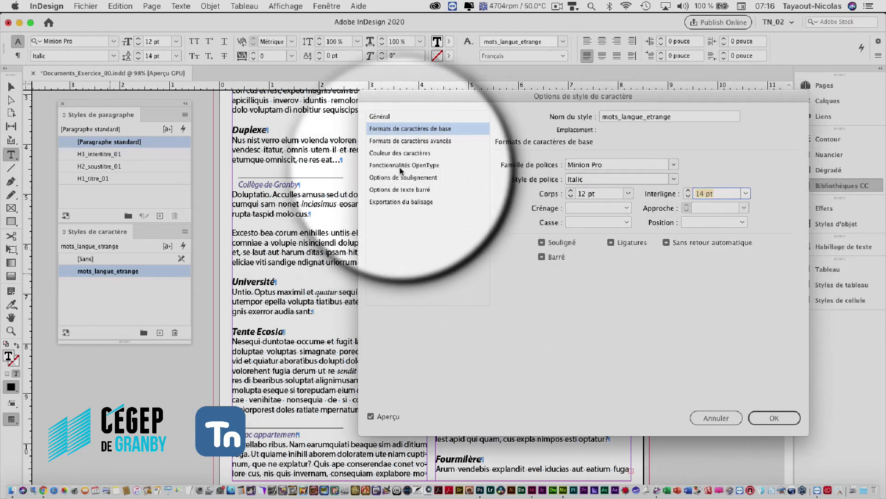
# Try C=0 M=100 J=0 N=0 as the character colour of the mots_langue_etrange style.
pyautogui.click(401, 152)
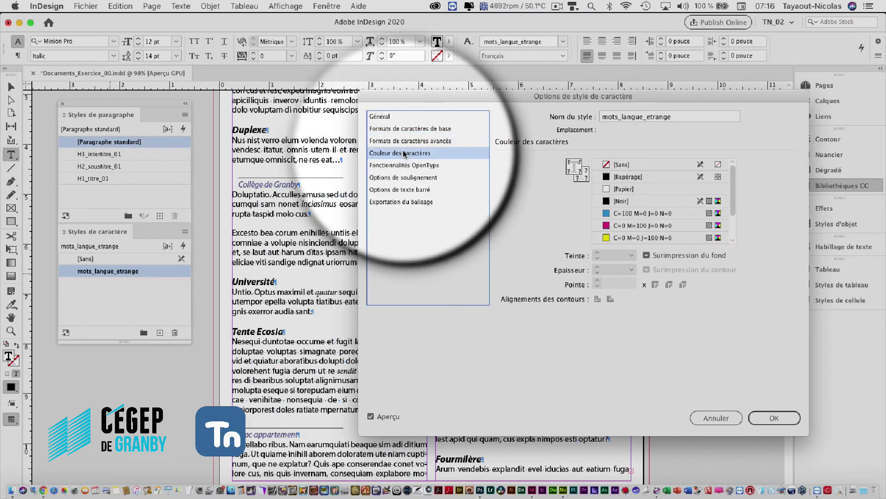
pyautogui.click(646, 225)
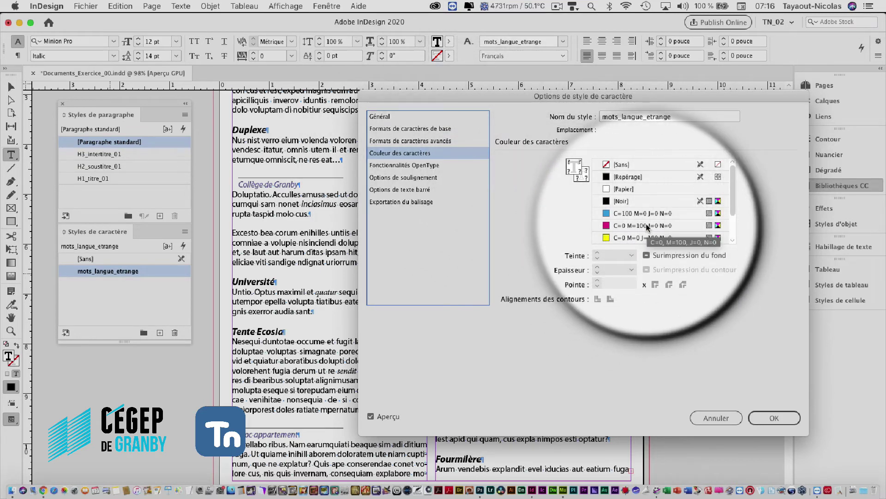
pyautogui.moveTo(512, 95); pyautogui.dragTo(554, 48)
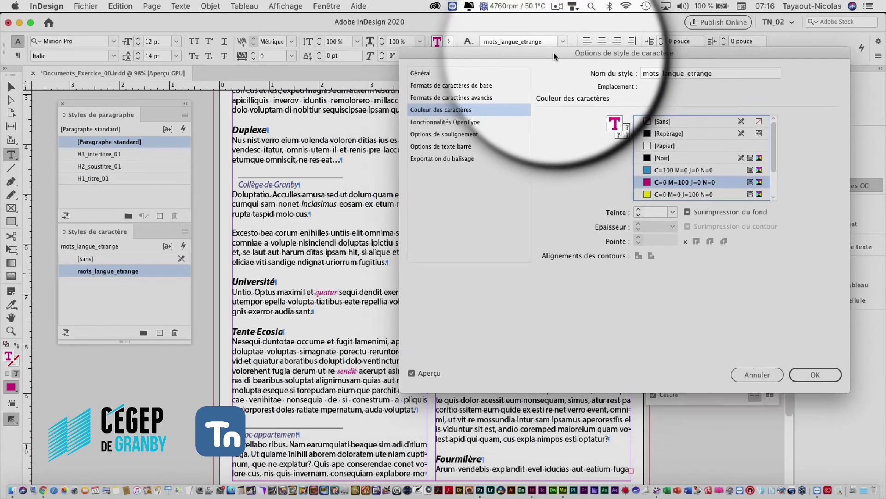
# Set the character colour of the mots_langue_etrange style to C=100 M=0 J=0 N=0 and preview it on the styled words.
pyautogui.click(667, 166)
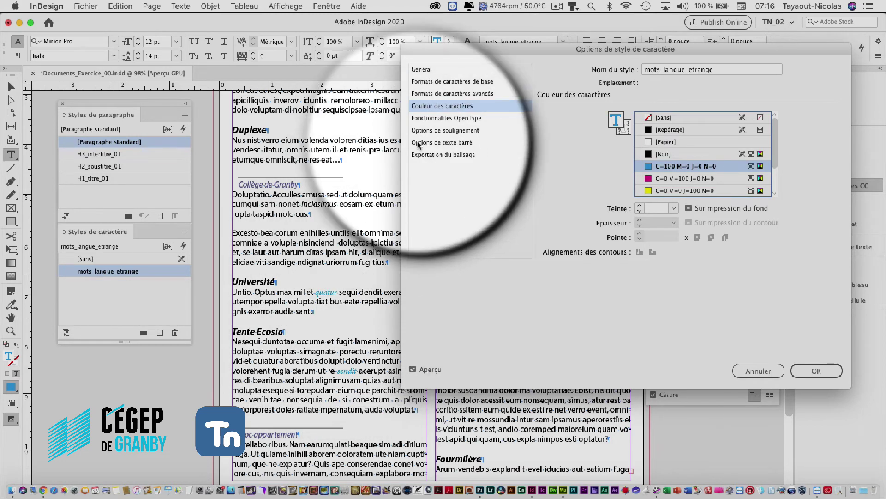
pyautogui.moveTo(476, 52); pyautogui.dragTo(547, 332)
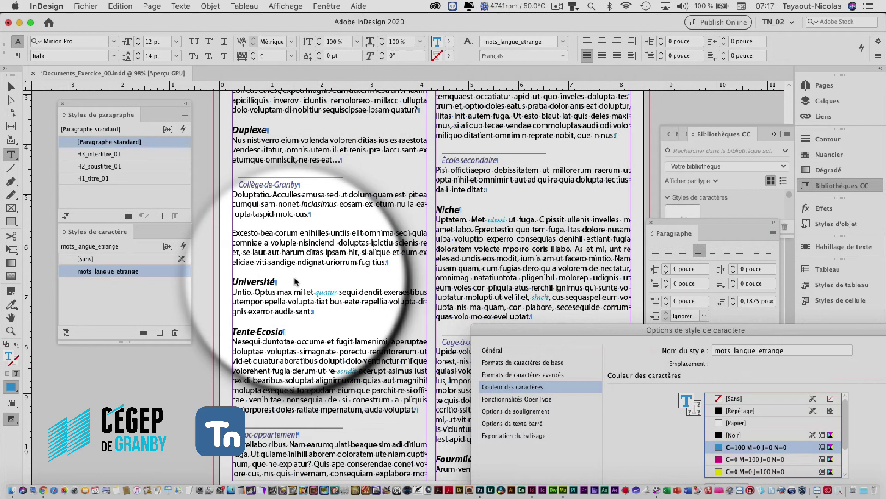
pyautogui.moveTo(546, 323); pyautogui.dragTo(354, 72)
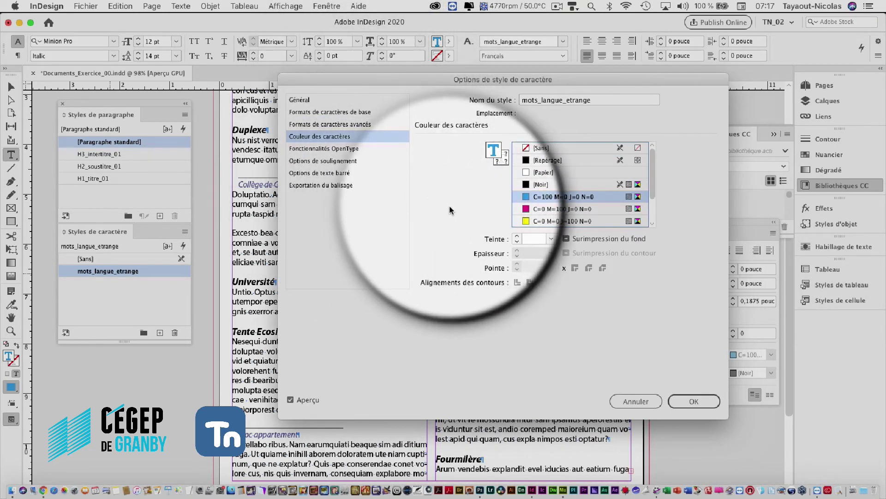
pyautogui.moveTo(381, 75); pyautogui.dragTo(571, 84)
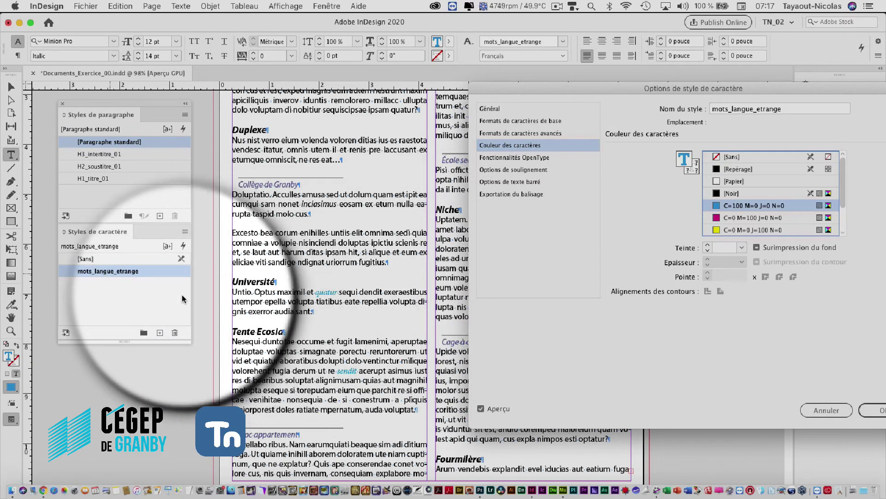
# Accept the edited options of the mots_langue_etrange character style.
pyautogui.moveTo(604, 88); pyautogui.dragTo(291, 50)
pyautogui.click(571, 371)
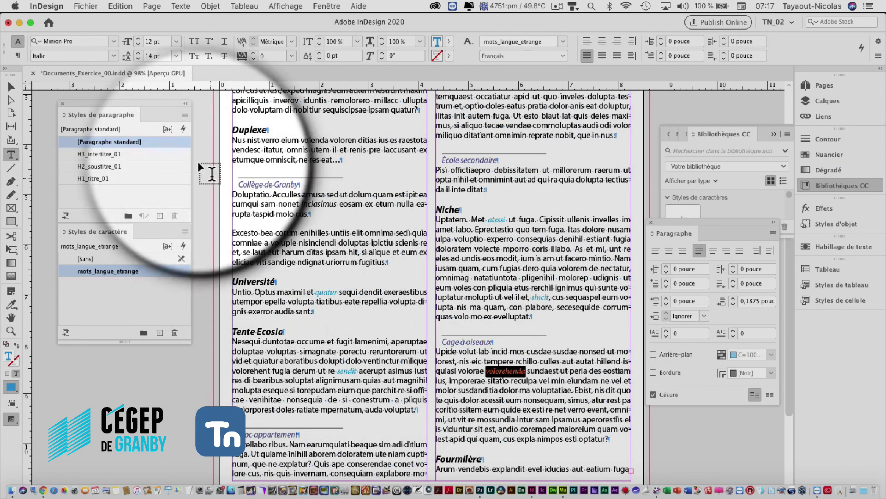
pyautogui.click(11, 86)
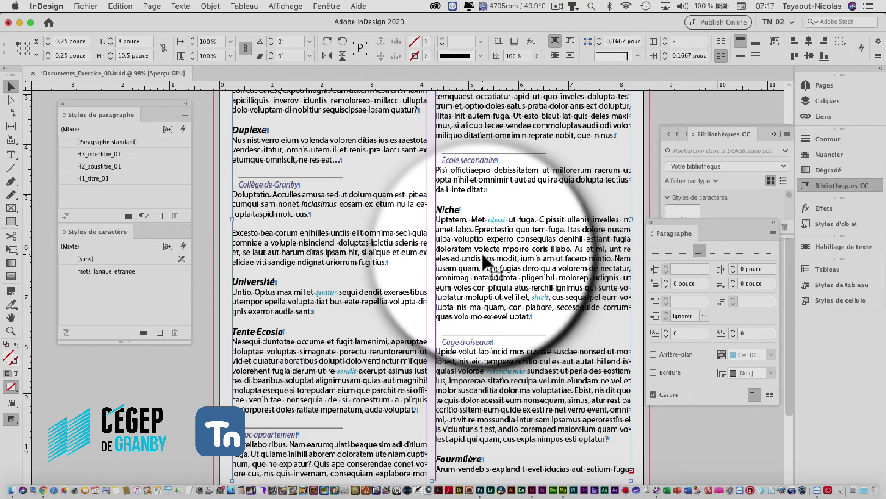
pyautogui.click(11, 154)
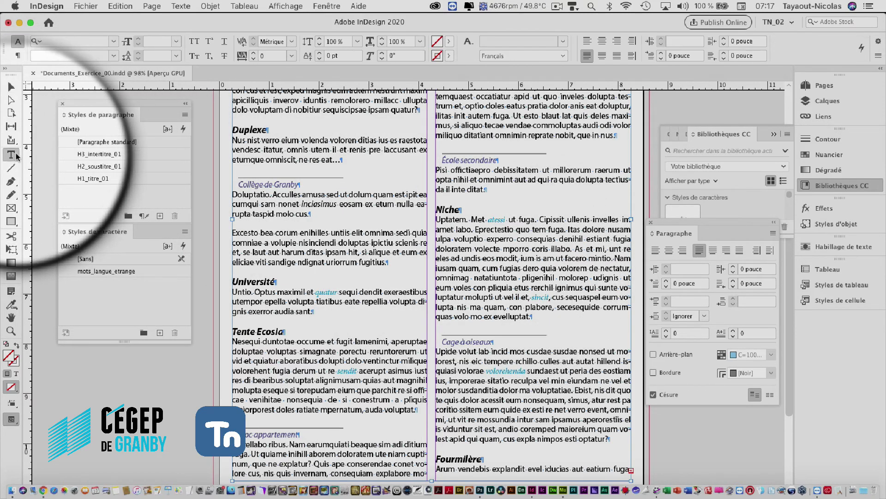
pyautogui.click(330, 197)
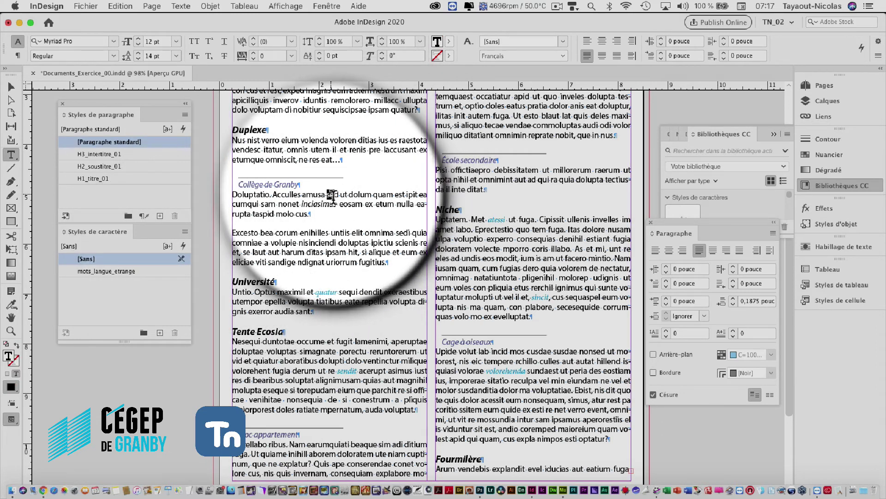
pyautogui.moveTo(327, 197); pyautogui.dragTo(331, 197)
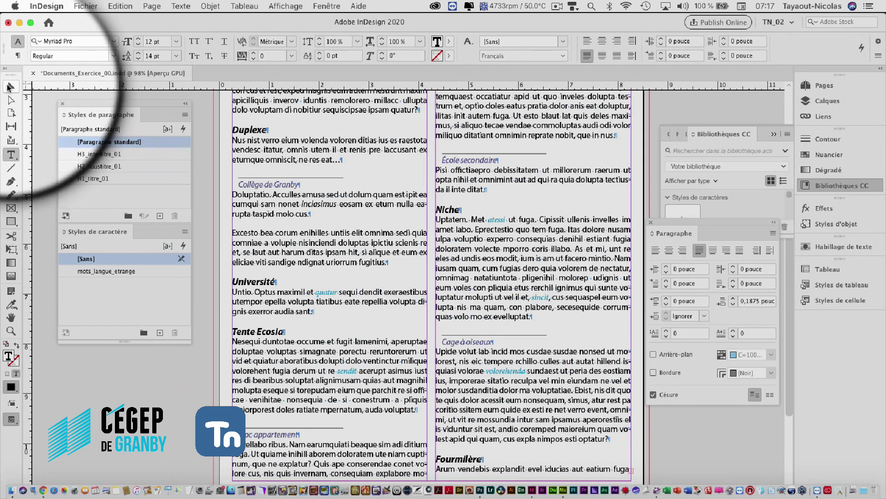
# With the text frame selected, set up a GREP find/replace query that searches the article for "e".
pyautogui.click(11, 87)
pyautogui.click(120, 6)
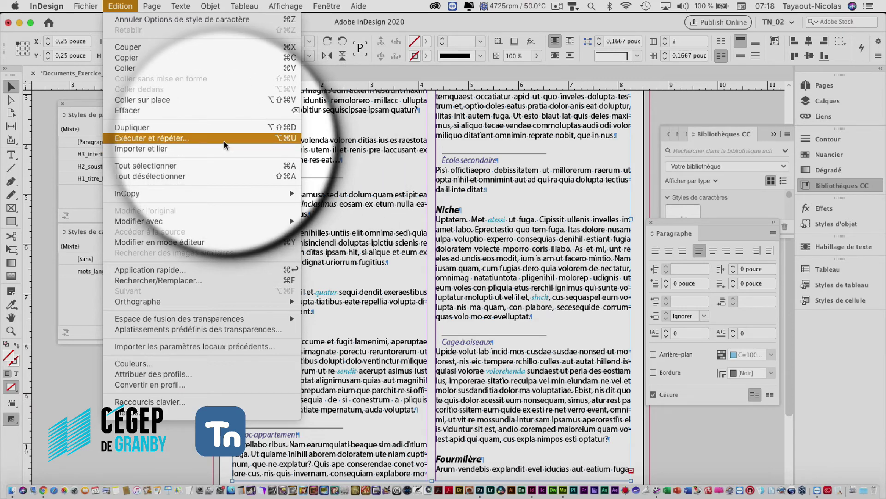
pyautogui.click(201, 278)
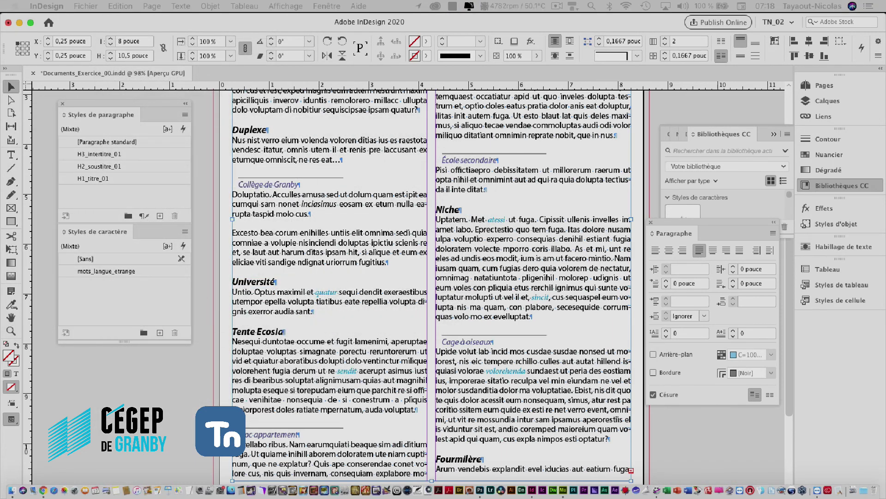
pyautogui.moveTo(166, 120); pyautogui.dragTo(446, 92)
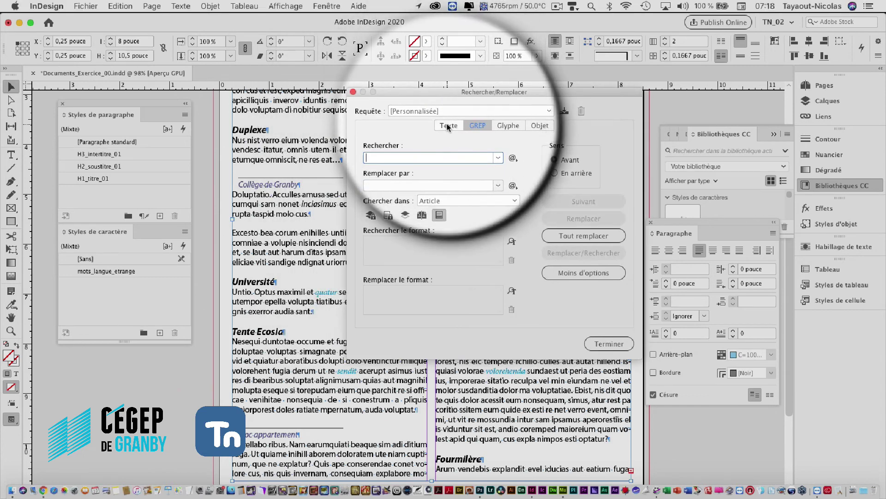
pyautogui.click(539, 125)
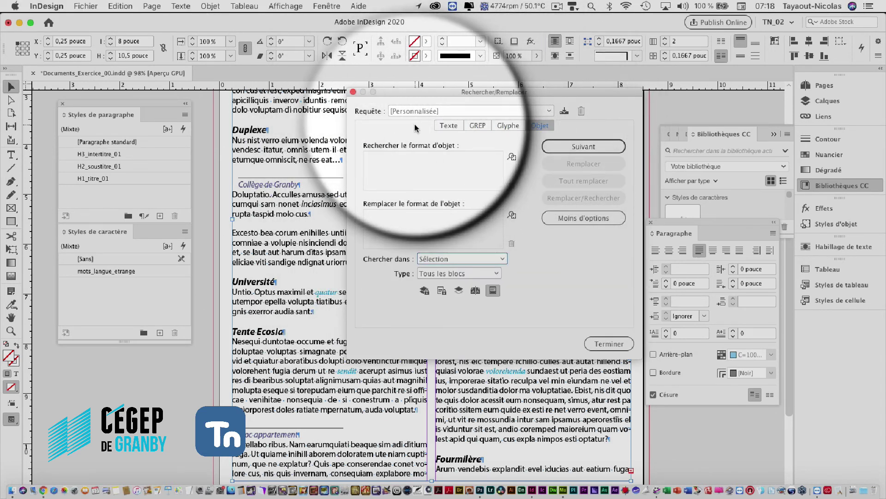
pyautogui.click(476, 124)
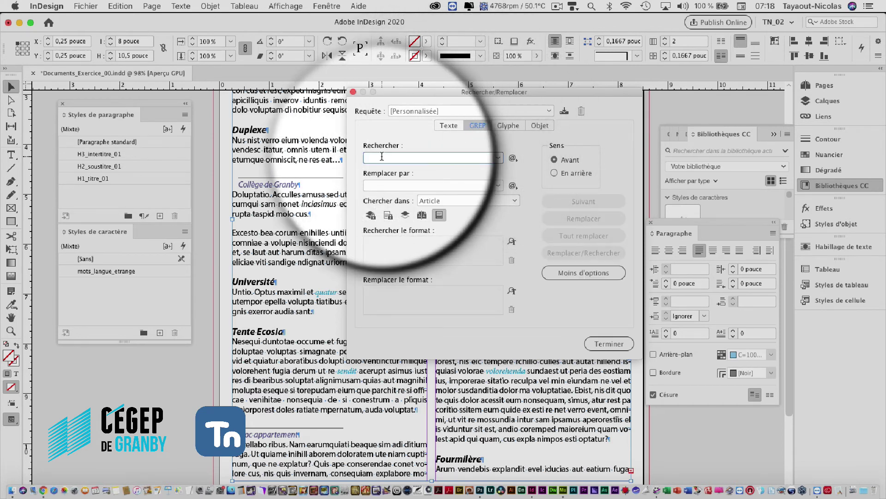
pyautogui.write('e')
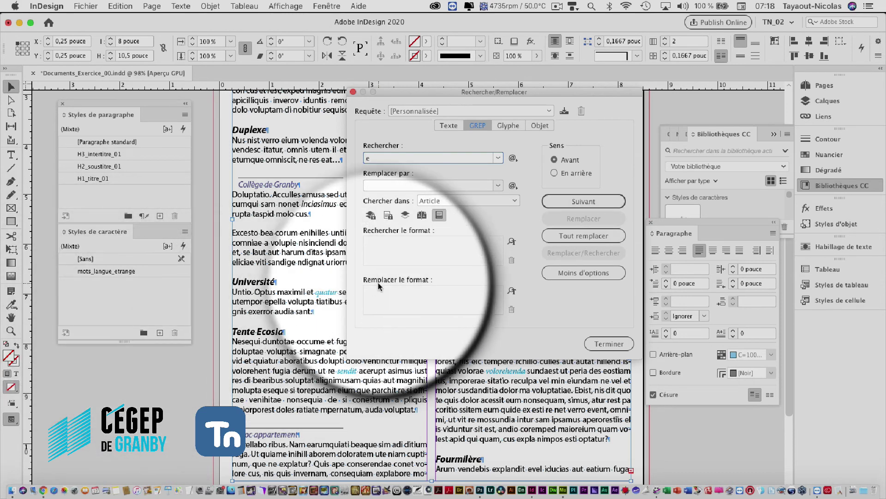
# Set the query's replacement format to the character colour C=0 M=100 J=0 N=0.
pyautogui.click(514, 292)
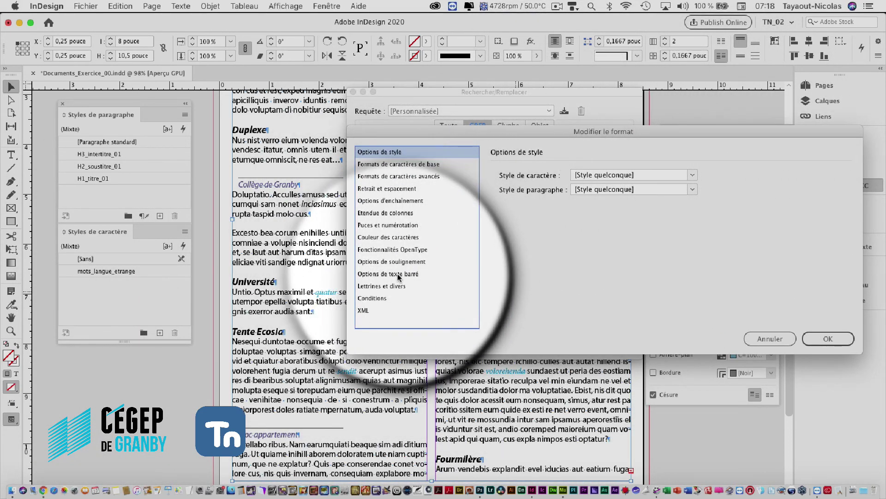
pyautogui.click(389, 236)
pyautogui.moveTo(491, 133); pyautogui.dragTo(550, 86)
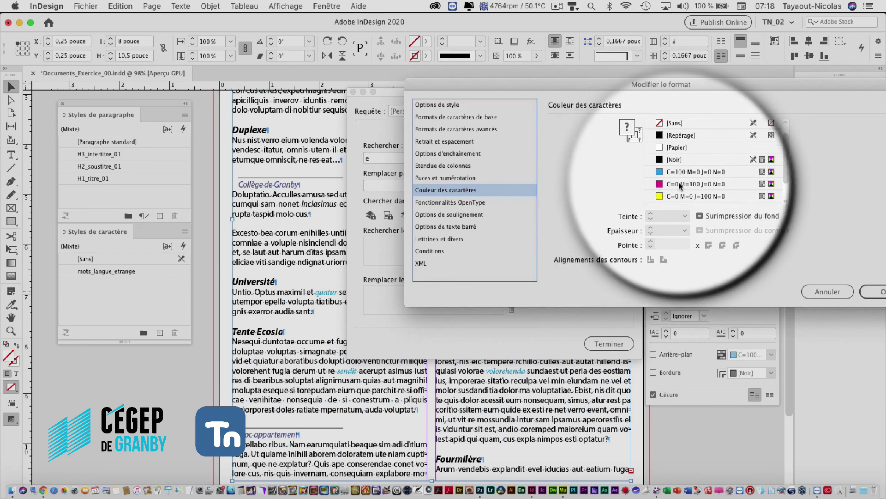
pyautogui.click(874, 291)
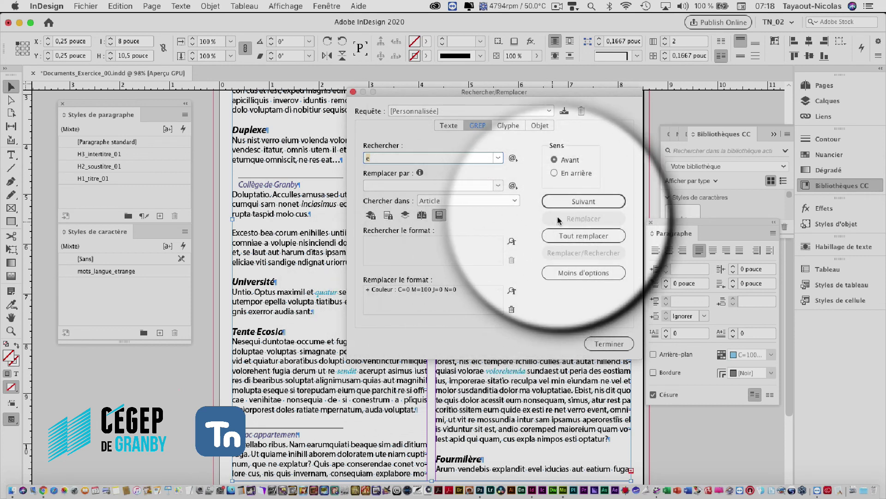
# Find the first "e", replace the format of all matches in the article, and close the find/replace dialog.
pyautogui.click(573, 202)
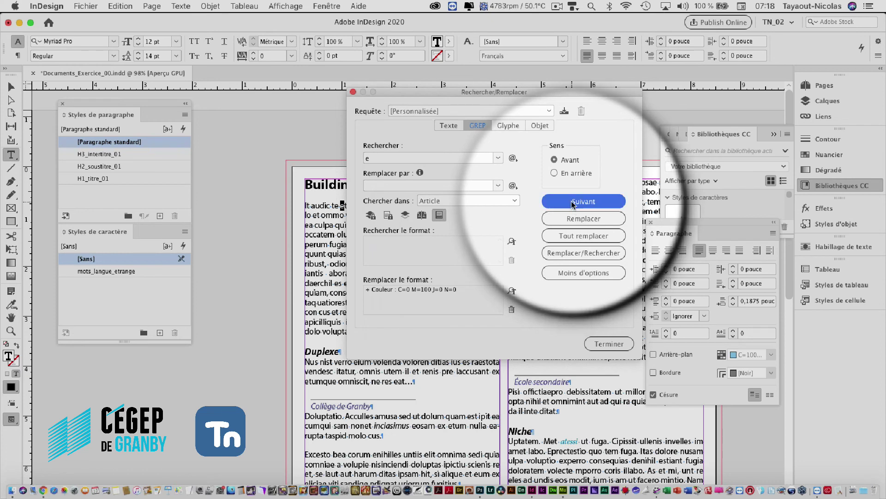
pyautogui.click(575, 237)
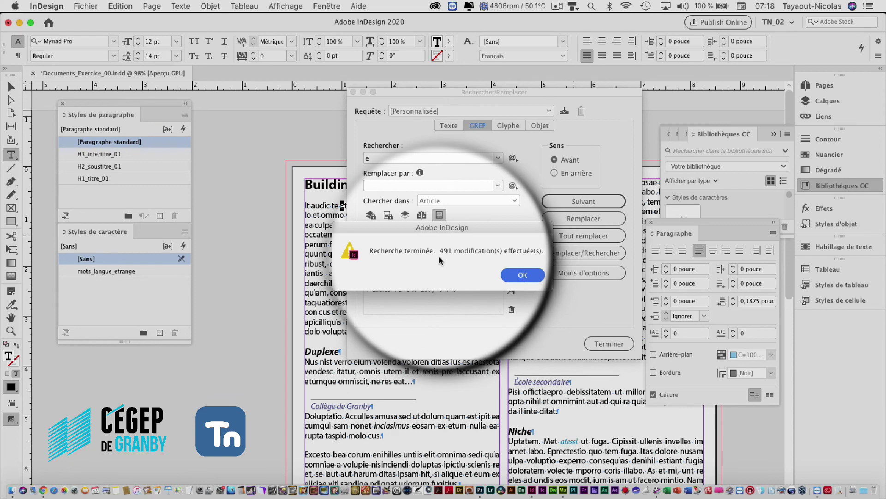
pyautogui.click(517, 274)
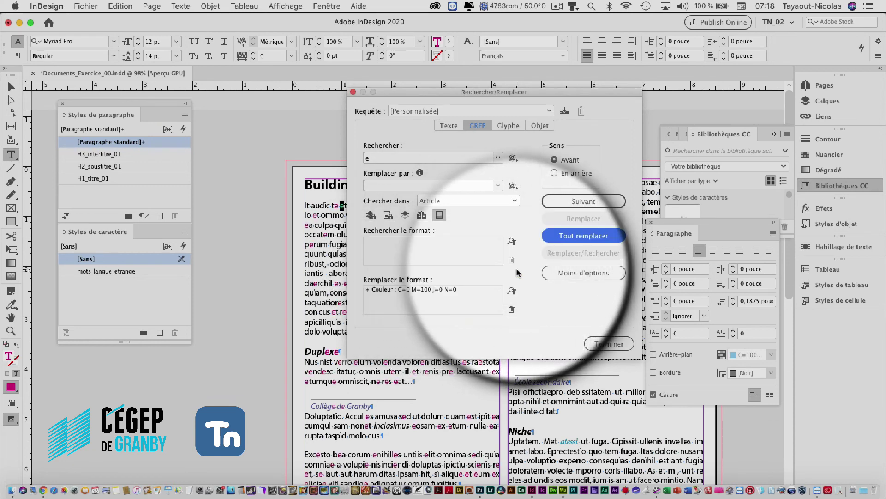
pyautogui.click(602, 344)
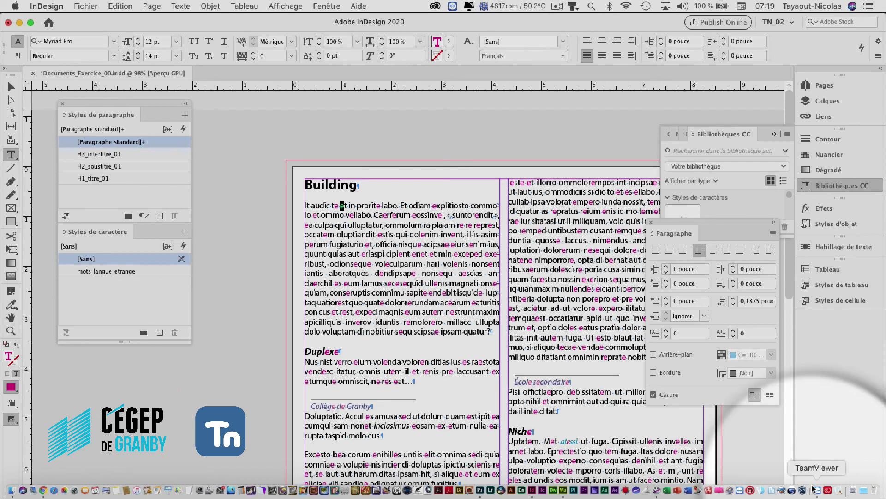
# Review the preset find/replace queries and the replacement format options without changing them.
pyautogui.click(117, 6)
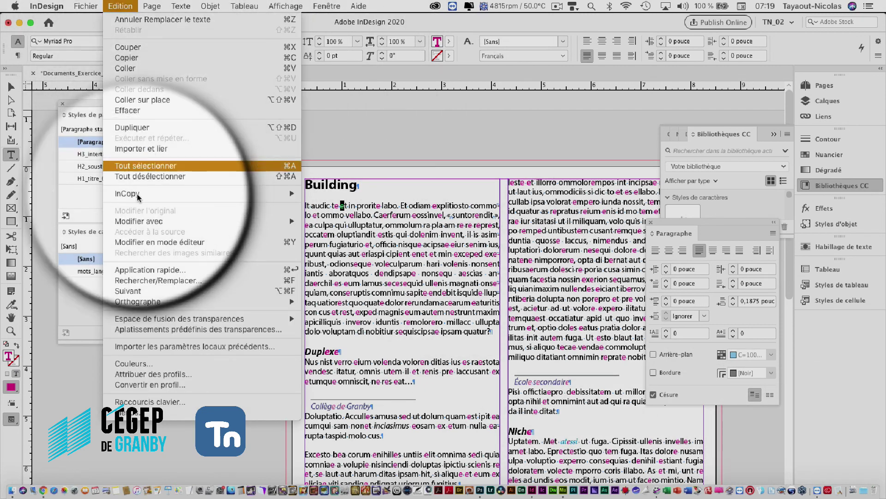
pyautogui.click(158, 280)
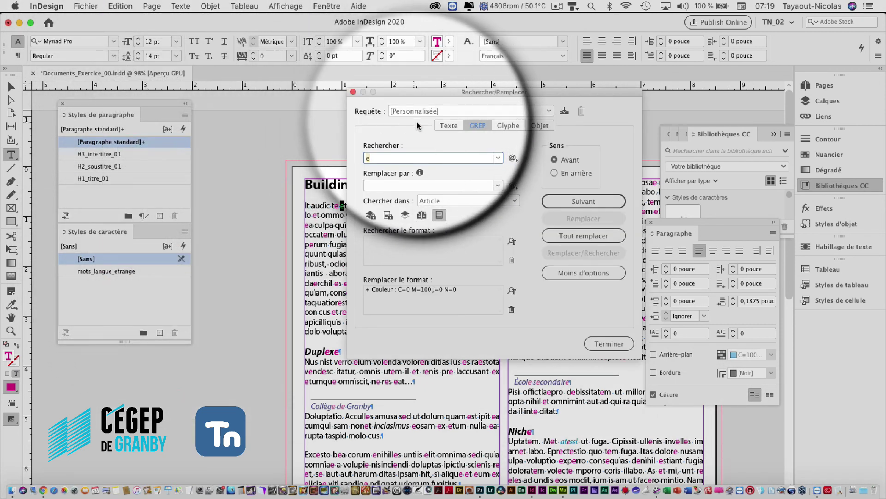
pyautogui.click(440, 111)
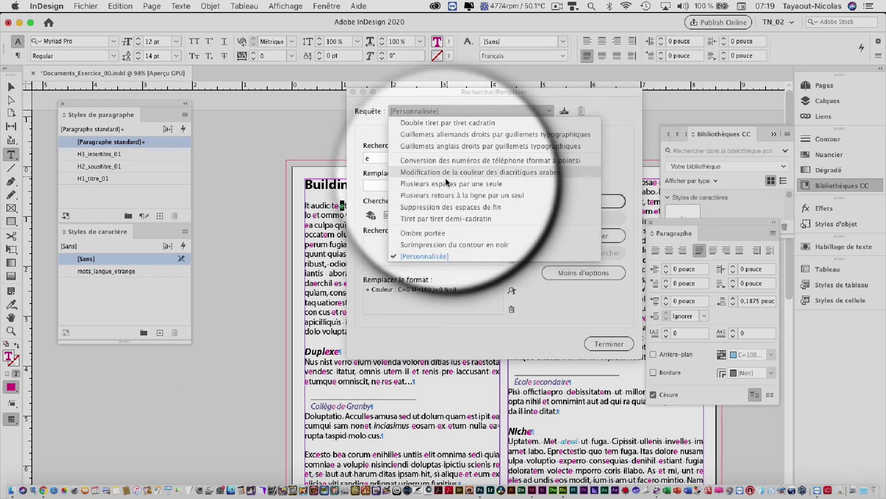
pyautogui.click(459, 291)
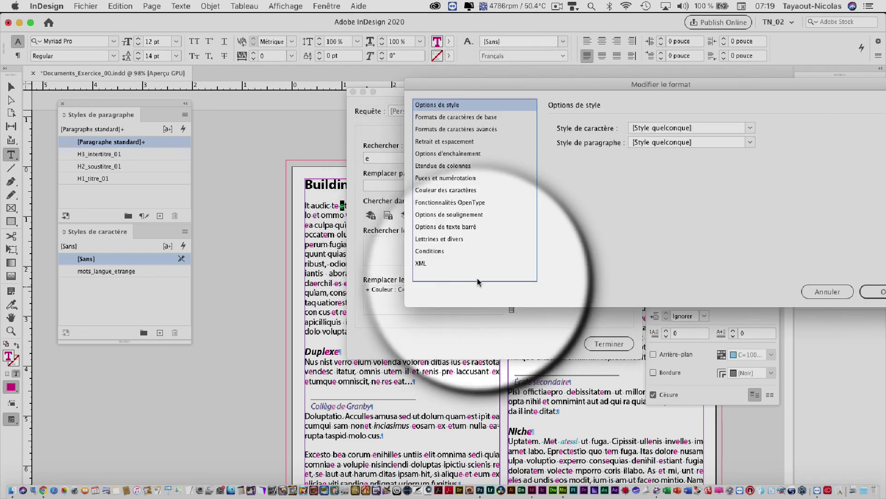
pyautogui.moveTo(517, 81); pyautogui.dragTo(254, 64)
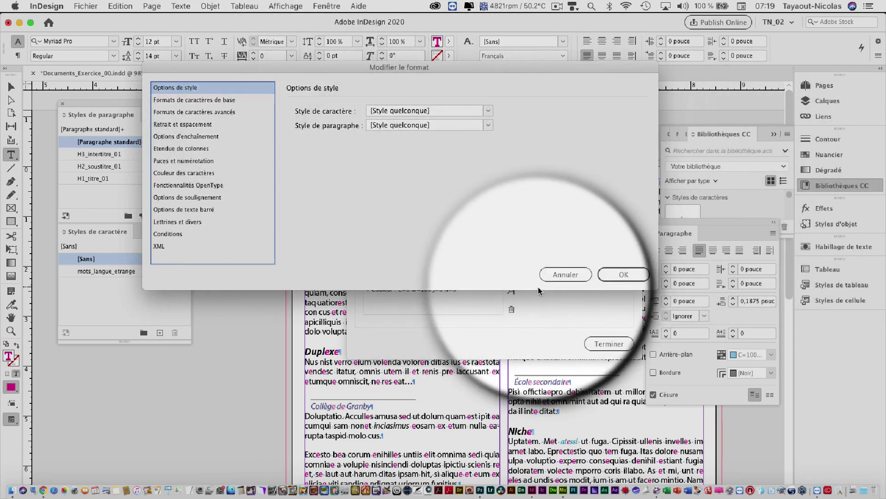
pyautogui.click(566, 274)
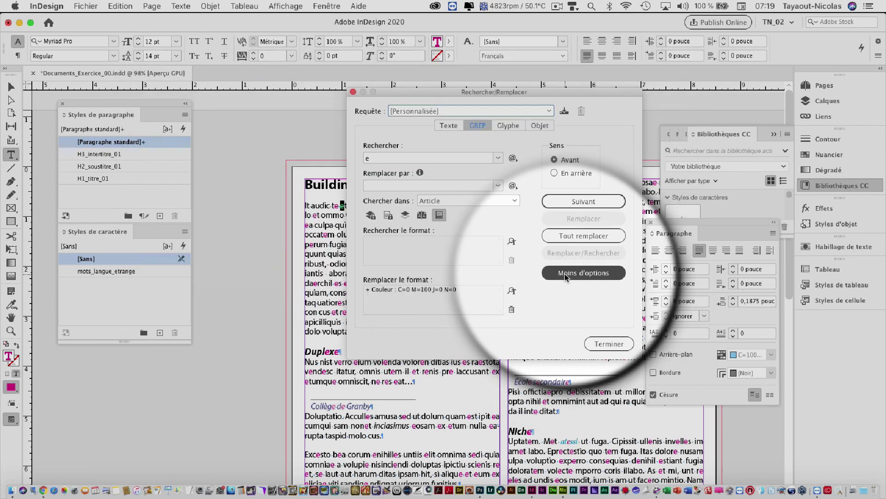
pyautogui.click(607, 343)
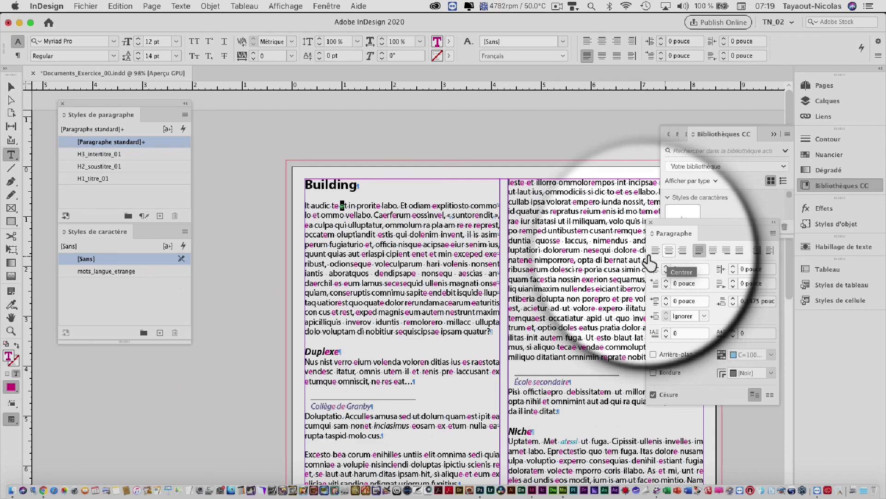
pyautogui.click(557, 6)
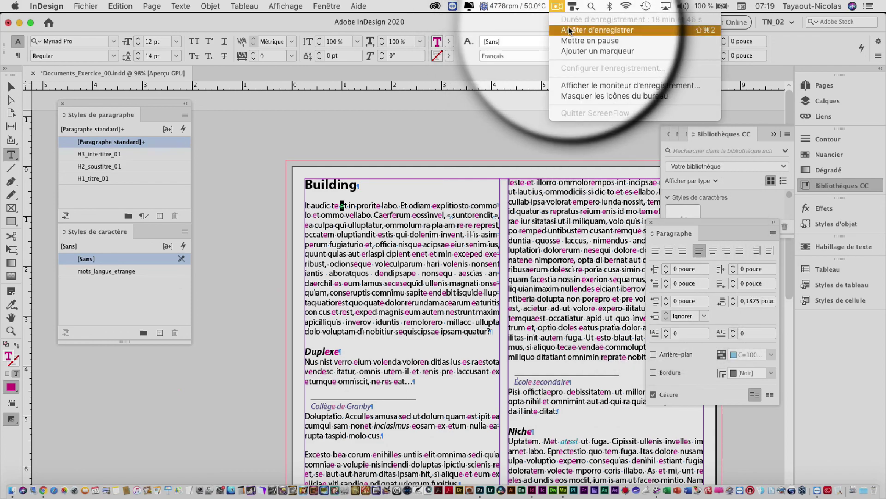